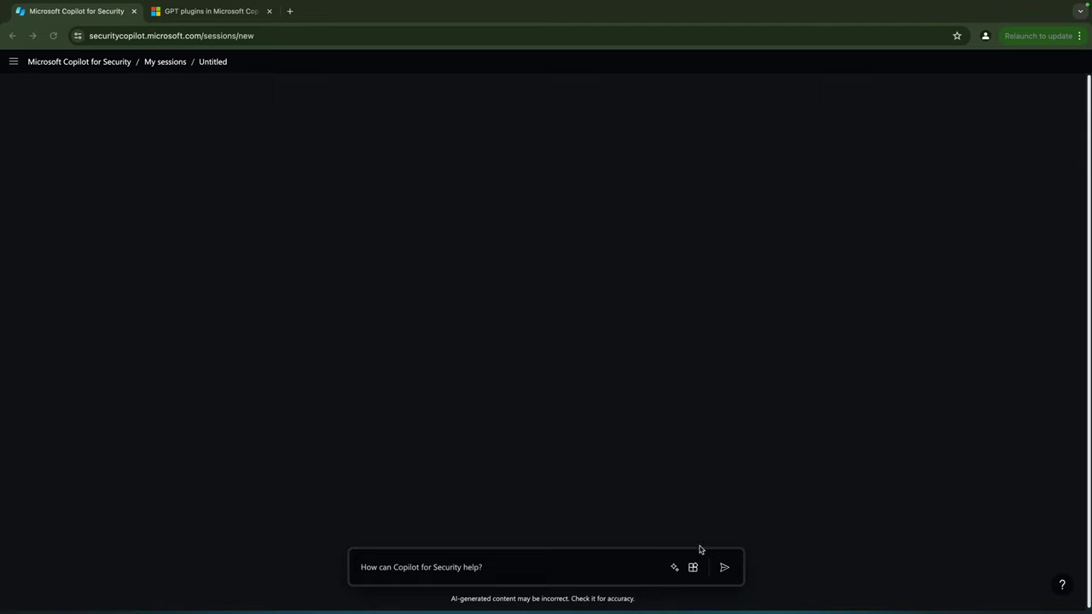
- Open the plugin sources list, show the 9 more Microsoft plugins, and scroll through them
{"action": "left_click", "coordinate": [695, 569]}
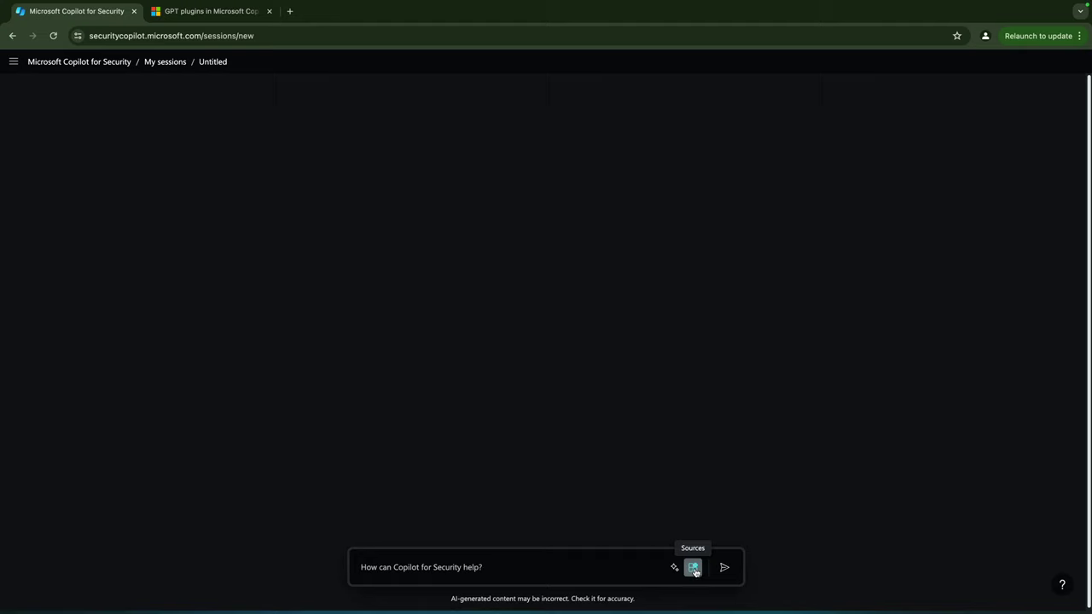
{"action": "left_click", "coordinate": [695, 571]}
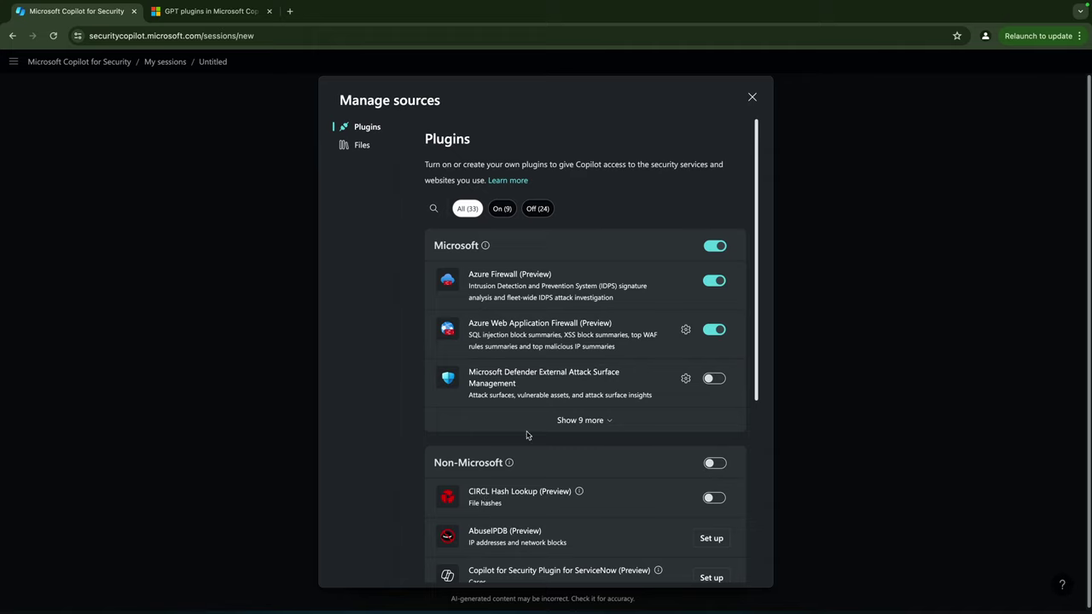
{"action": "left_click", "coordinate": [580, 420]}
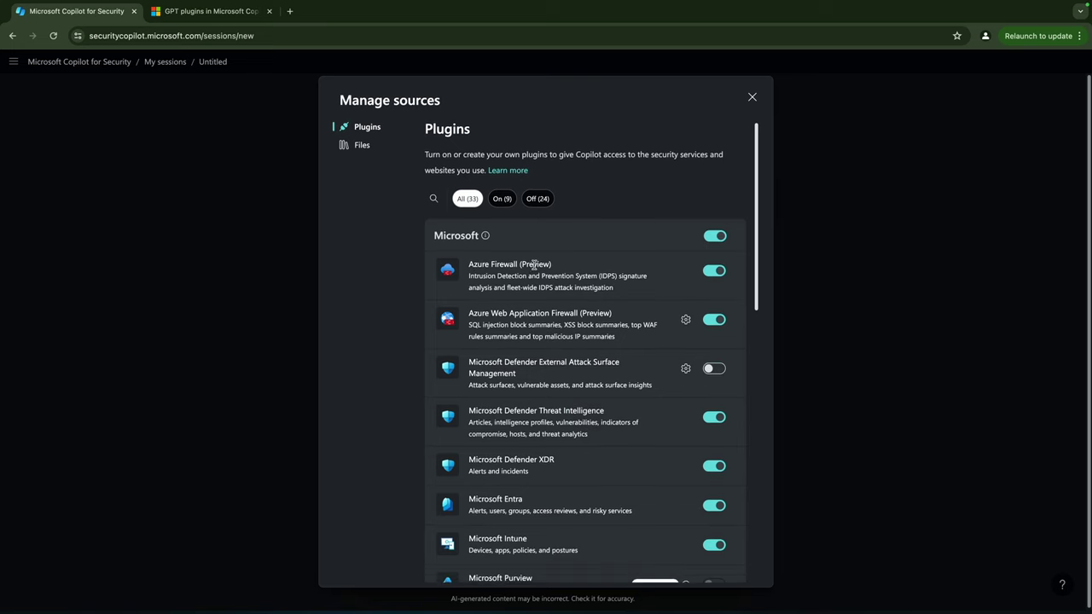
{"action": "scroll", "coordinate": [602, 254], "scroll_direction": "down", "scroll_amount": 1}
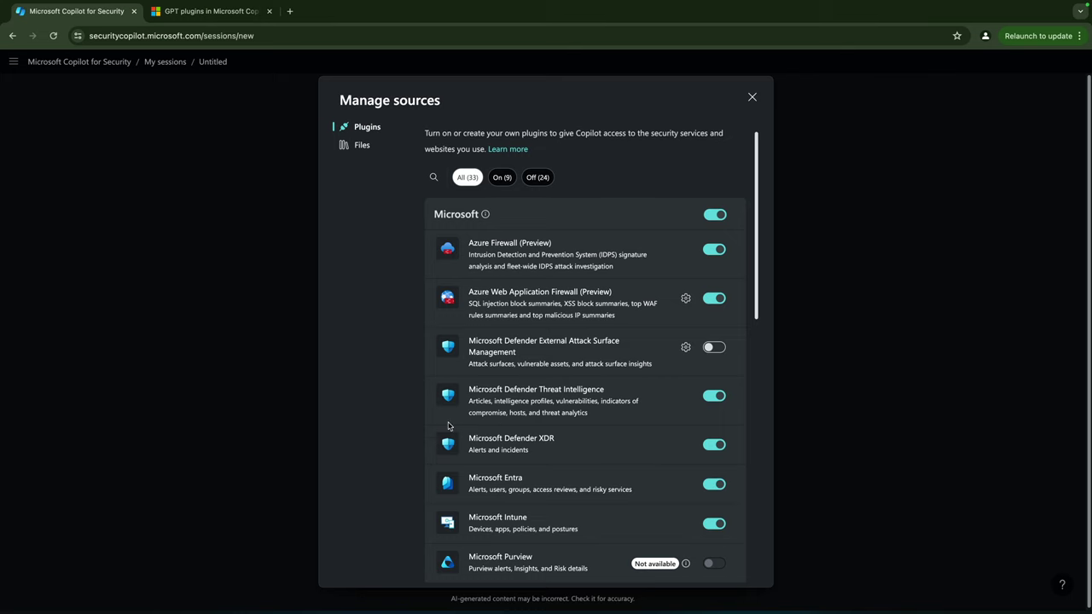
{"action": "scroll", "coordinate": [443, 409], "scroll_direction": "down", "scroll_amount": 5}
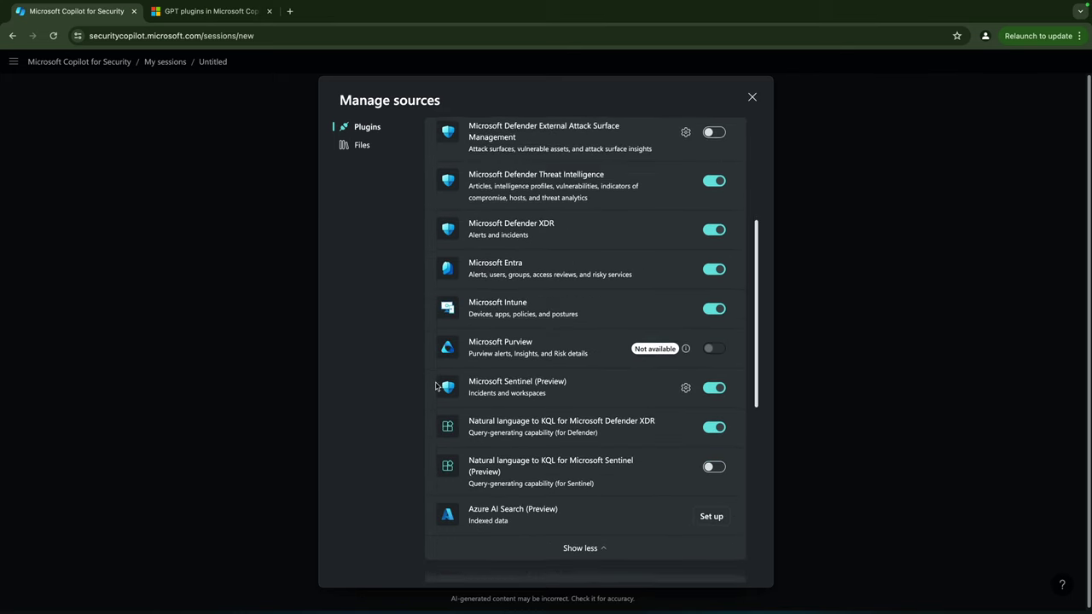
{"action": "scroll", "coordinate": [435, 386], "scroll_direction": "down", "scroll_amount": 2}
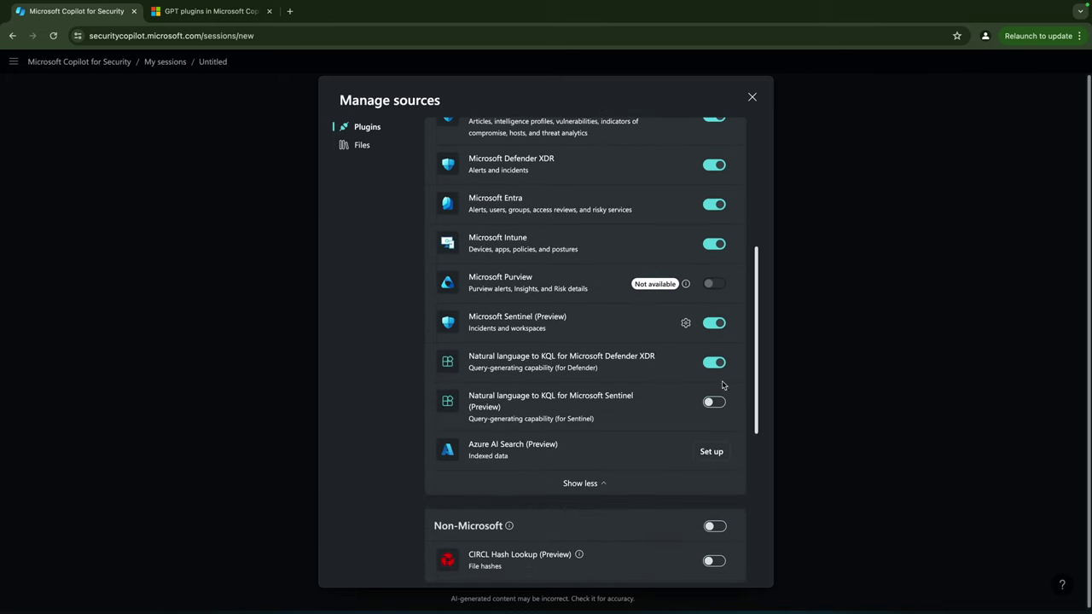
{"action": "scroll", "coordinate": [674, 398], "scroll_direction": "up", "scroll_amount": 1}
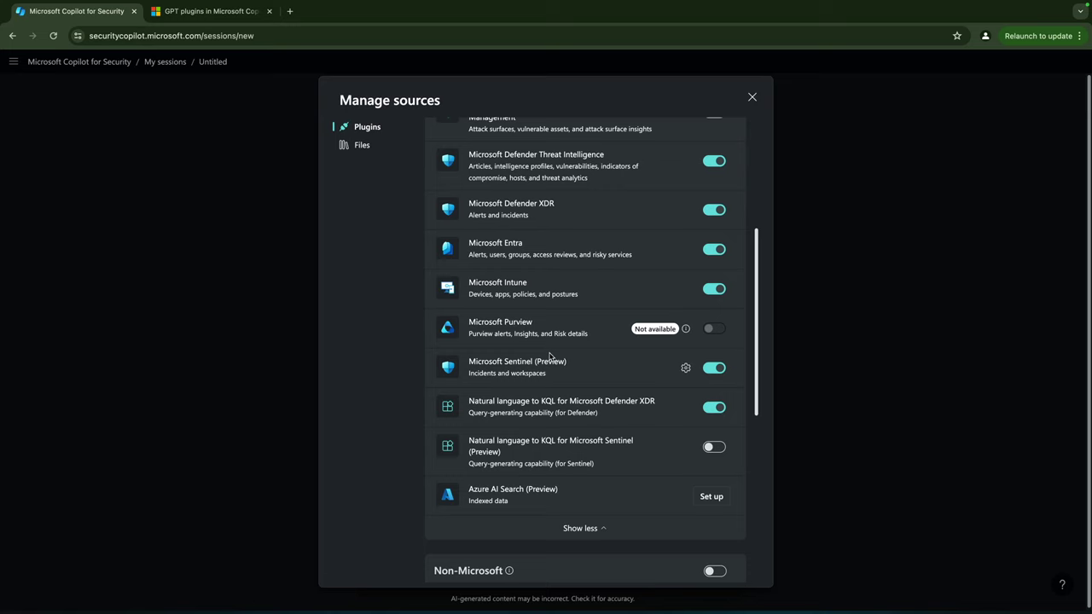
{"action": "scroll", "coordinate": [546, 356], "scroll_direction": "down", "scroll_amount": 6}
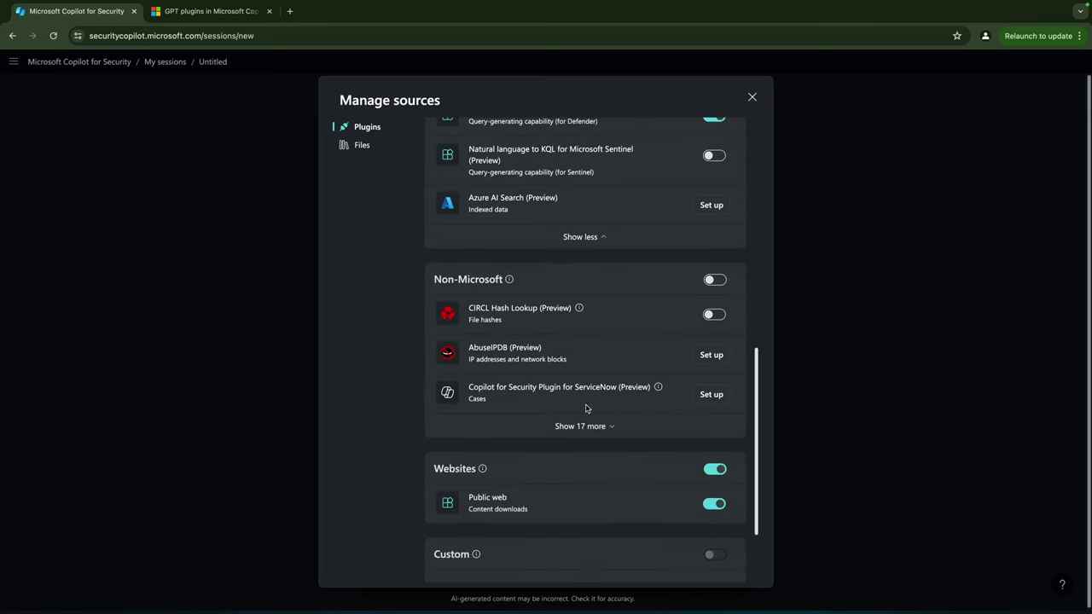
- Expand the 17 more non-Microsoft plugins and scroll down to Valence Security
{"action": "left_click", "coordinate": [583, 426]}
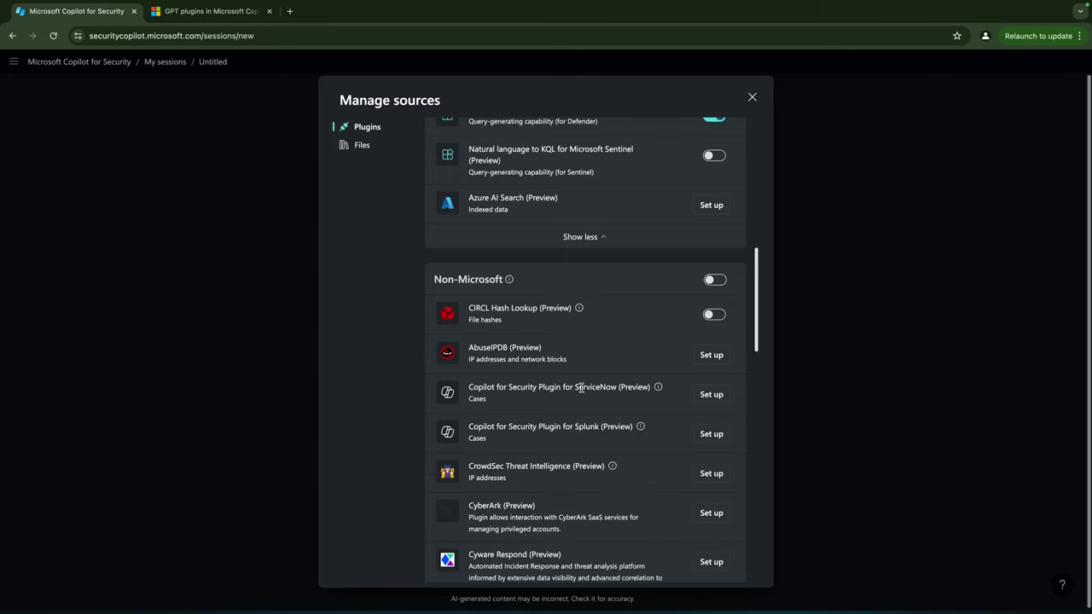
{"action": "scroll", "coordinate": [580, 368], "scroll_direction": "down", "scroll_amount": 1}
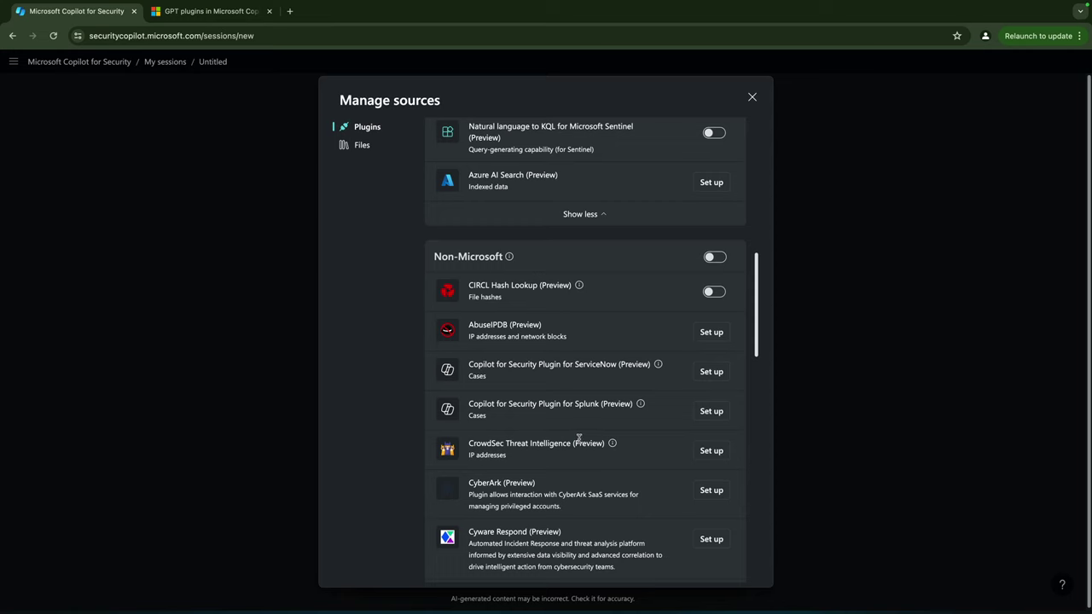
{"action": "scroll", "coordinate": [512, 456], "scroll_direction": "down", "scroll_amount": 1}
{"action": "scroll", "coordinate": [597, 453], "scroll_direction": "down", "scroll_amount": 4}
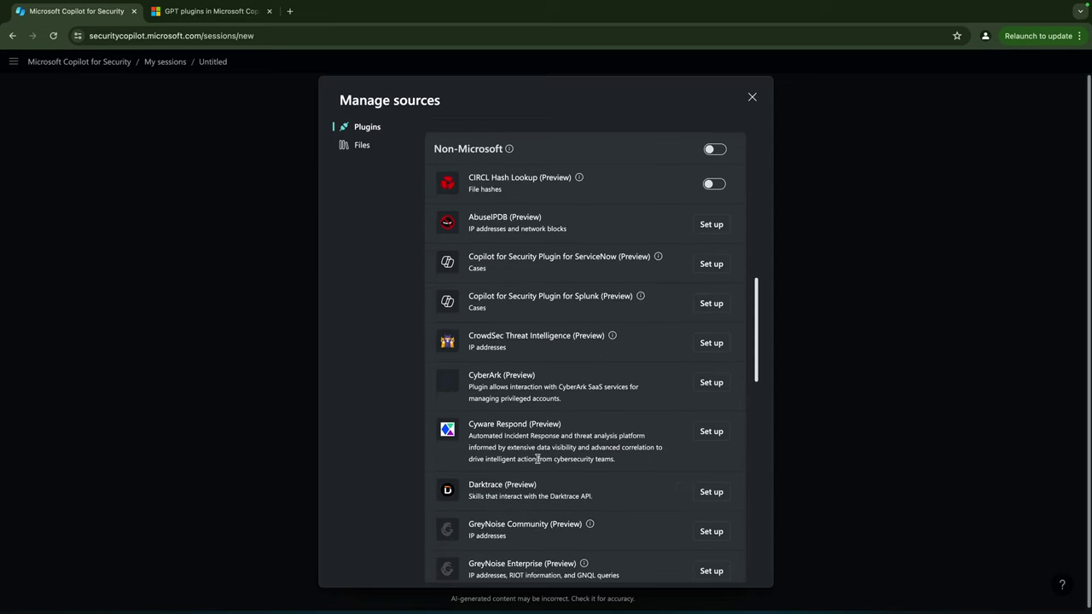
{"action": "scroll", "coordinate": [653, 499], "scroll_direction": "down", "scroll_amount": 10}
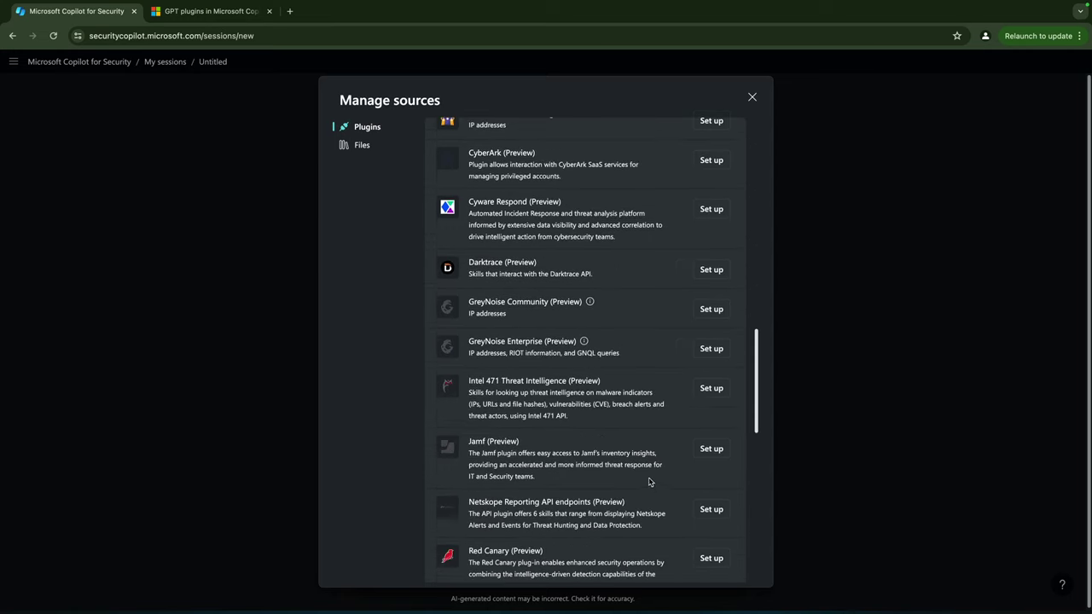
{"action": "scroll", "coordinate": [647, 481], "scroll_direction": "down", "scroll_amount": 10}
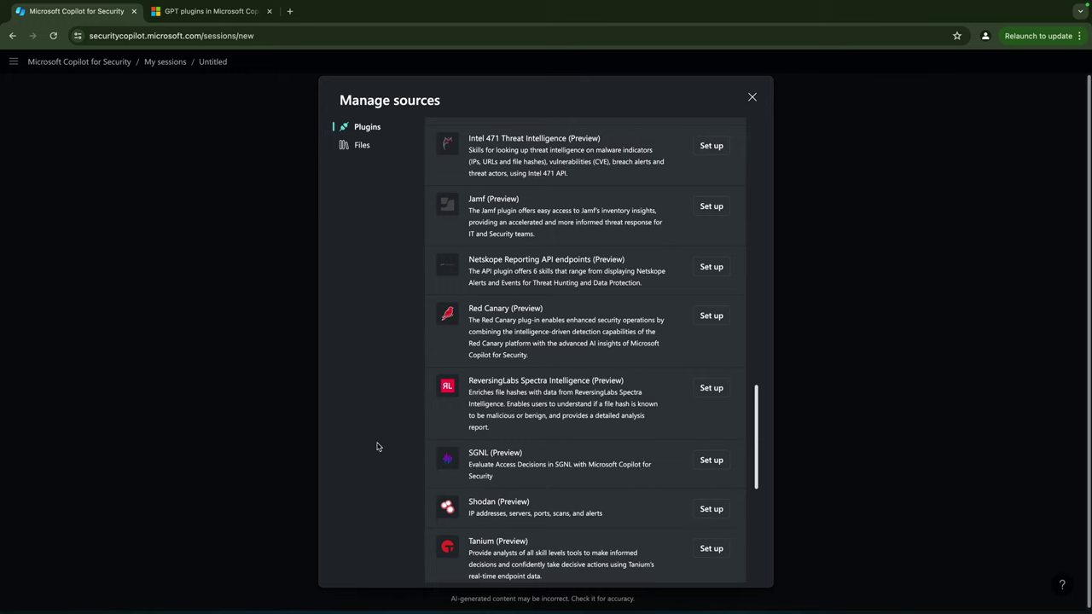
{"action": "scroll", "coordinate": [427, 441], "scroll_direction": "down", "scroll_amount": 5}
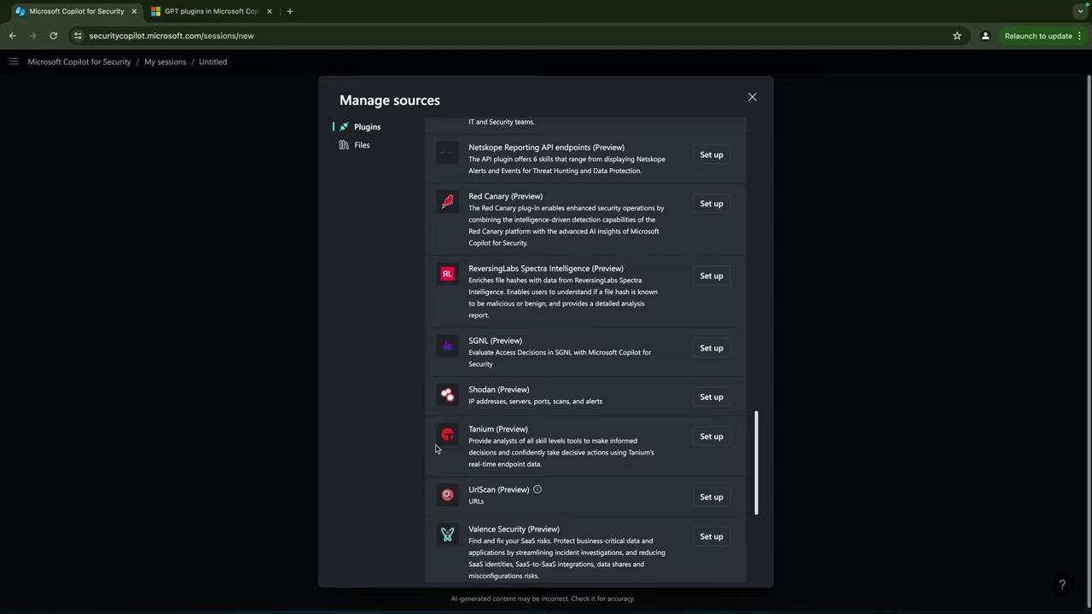
- Cancel the Shodan plugin setup unsaved, then start adding a custom plugin under Custom
{"action": "left_click", "coordinate": [711, 396]}
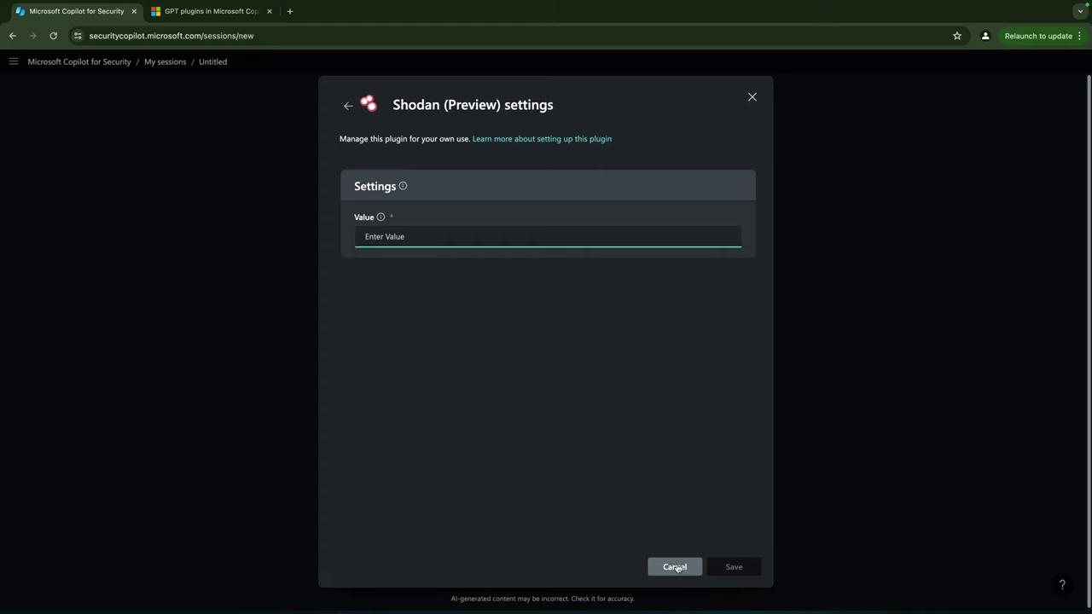
{"action": "left_click", "coordinate": [674, 567]}
{"action": "scroll", "coordinate": [598, 429], "scroll_direction": "down", "scroll_amount": 3}
{"action": "scroll", "coordinate": [597, 431], "scroll_direction": "down", "scroll_amount": 1}
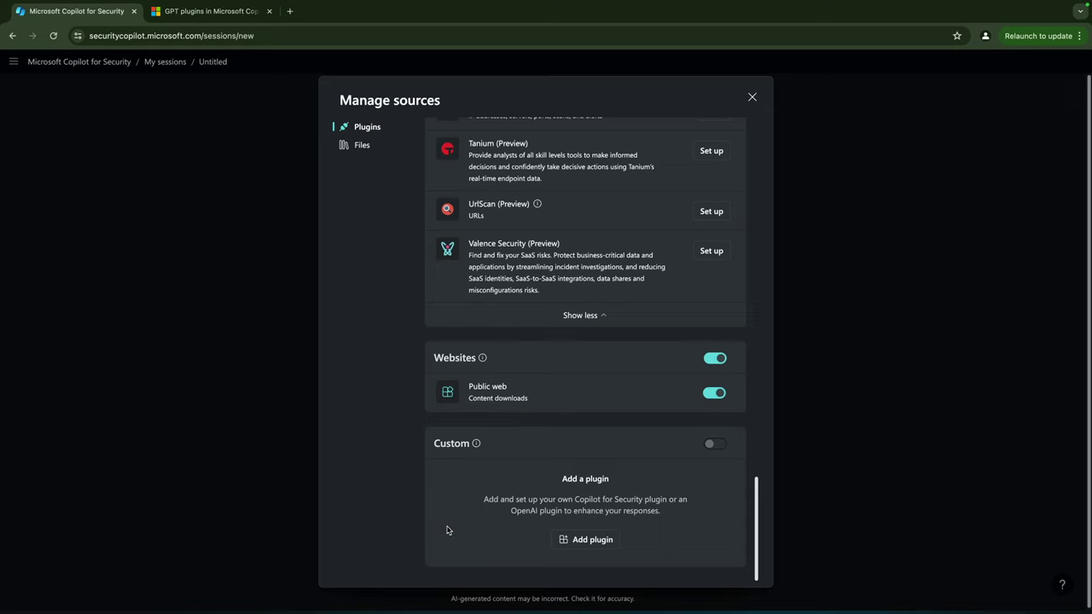
{"action": "left_click", "coordinate": [599, 540]}
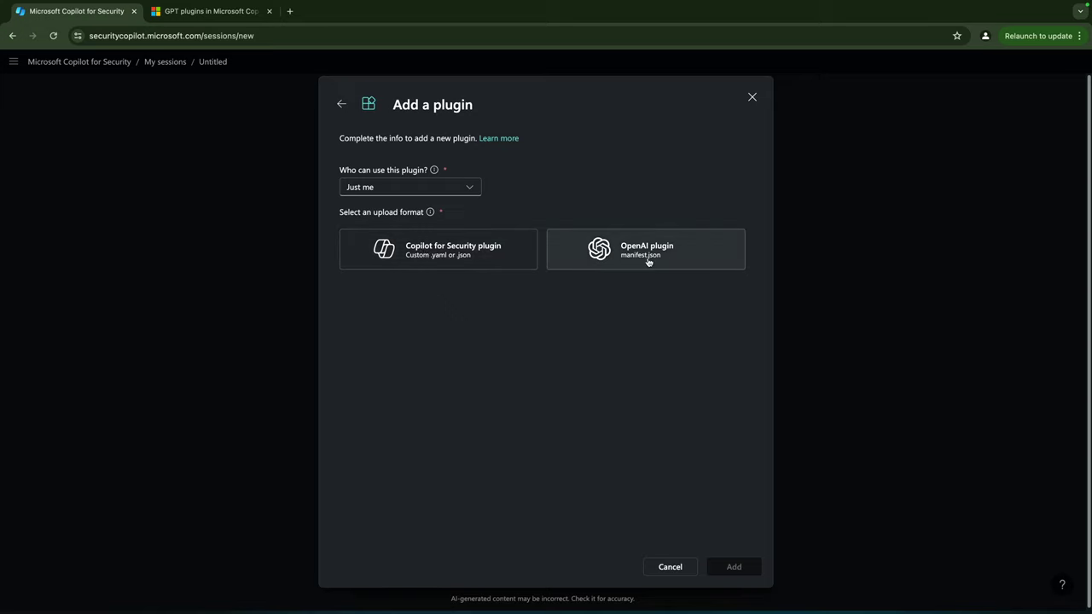
- Open the Manage plugins documentation in Microsoft Learn and scroll through it
{"action": "left_click", "coordinate": [504, 138]}
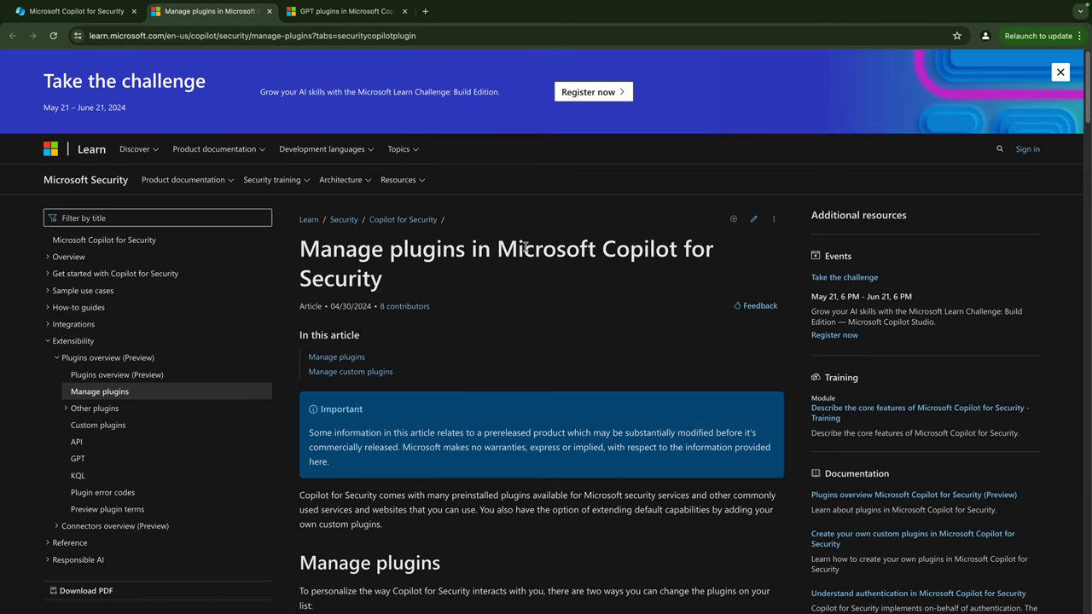
{"action": "scroll", "coordinate": [491, 286], "scroll_direction": "down", "scroll_amount": 3}
{"action": "scroll", "coordinate": [491, 286], "scroll_direction": "down", "scroll_amount": 4}
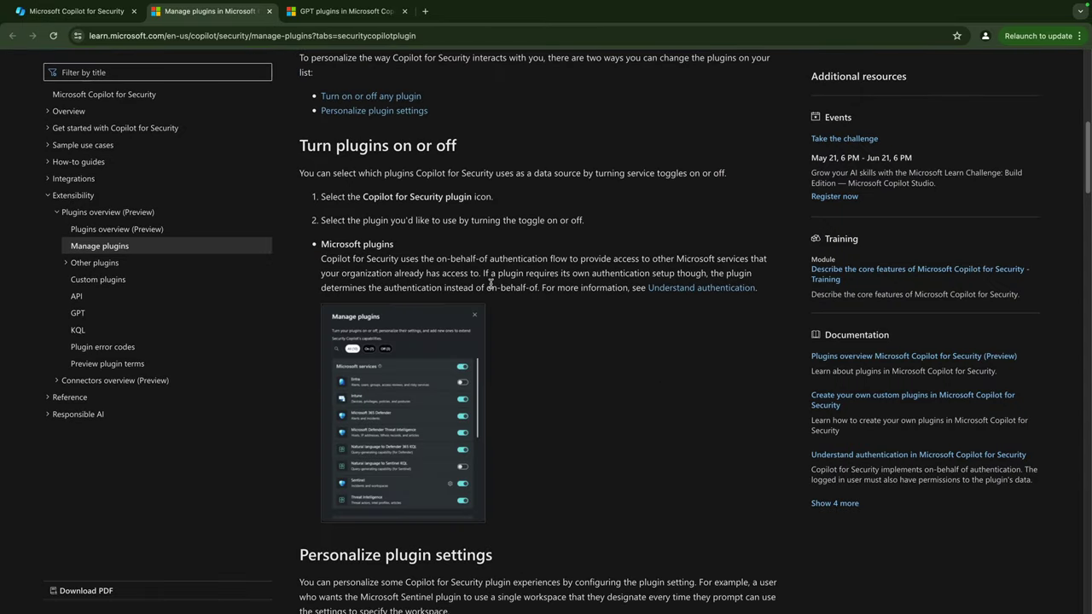
- Study the OpenApiSpecUrl key in the API plugins YAML sample, then go to the GPT plugins article
{"action": "left_click", "coordinate": [77, 296]}
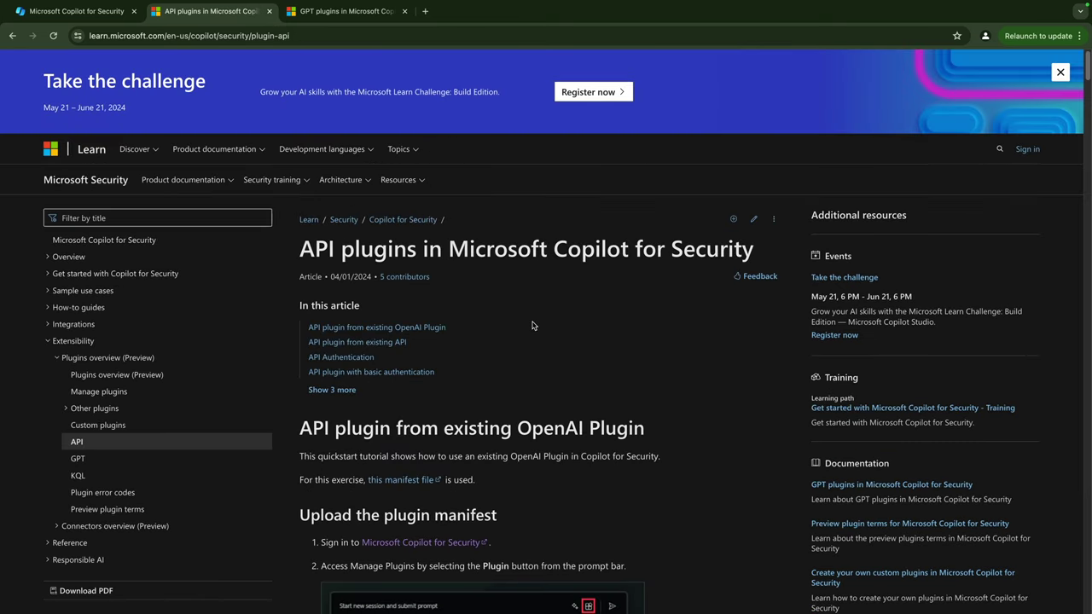
{"action": "scroll", "coordinate": [526, 331], "scroll_direction": "down", "scroll_amount": 3}
{"action": "scroll", "coordinate": [523, 325], "scroll_direction": "down", "scroll_amount": 5}
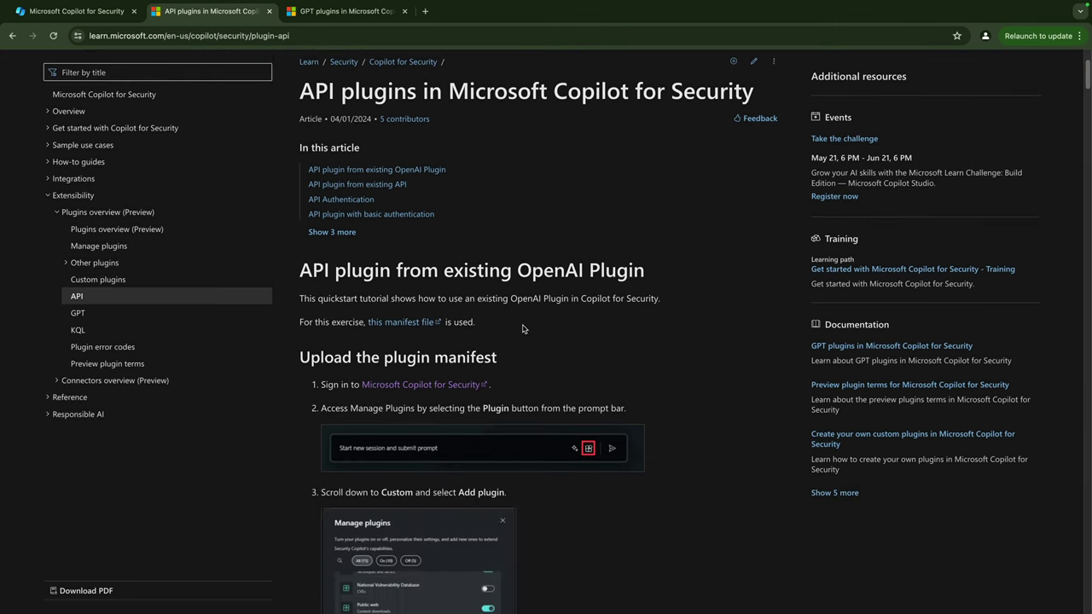
{"action": "scroll", "coordinate": [523, 331], "scroll_direction": "down", "scroll_amount": 7}
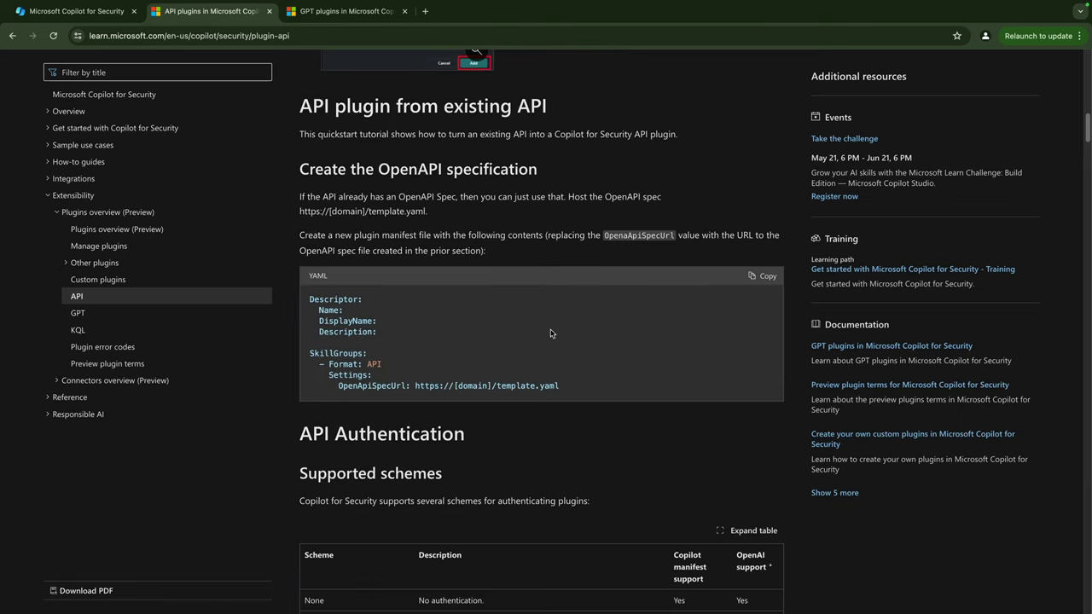
{"action": "left_click_drag", "start_coordinate": [339, 386], "coordinate": [408, 384]}
{"action": "left_click", "coordinate": [443, 344]}
{"action": "left_click_drag", "start_coordinate": [339, 385], "coordinate": [386, 386]}
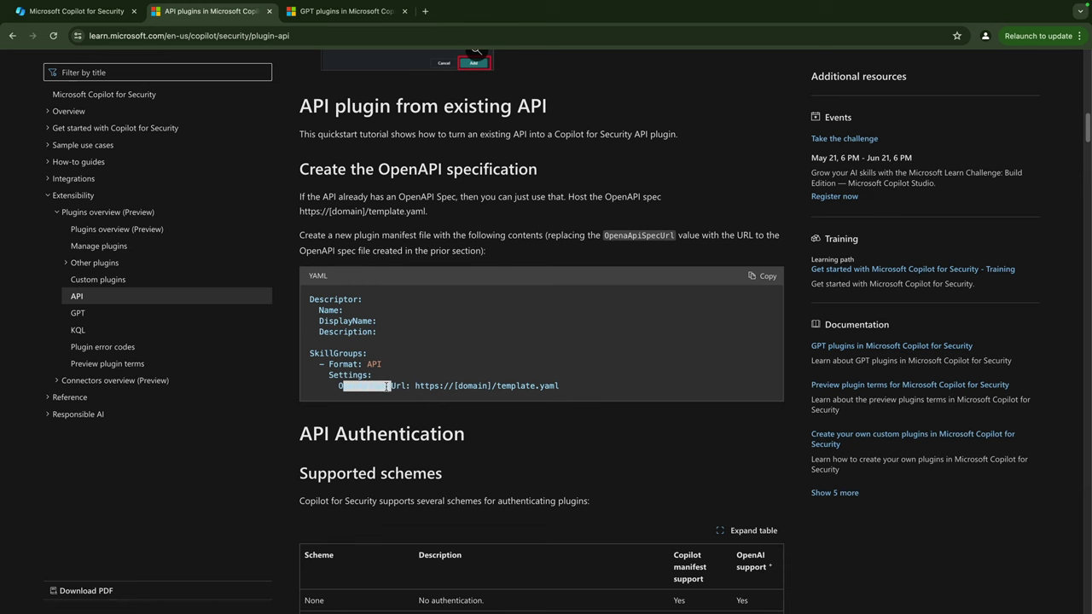
{"action": "left_click", "coordinate": [78, 313]}
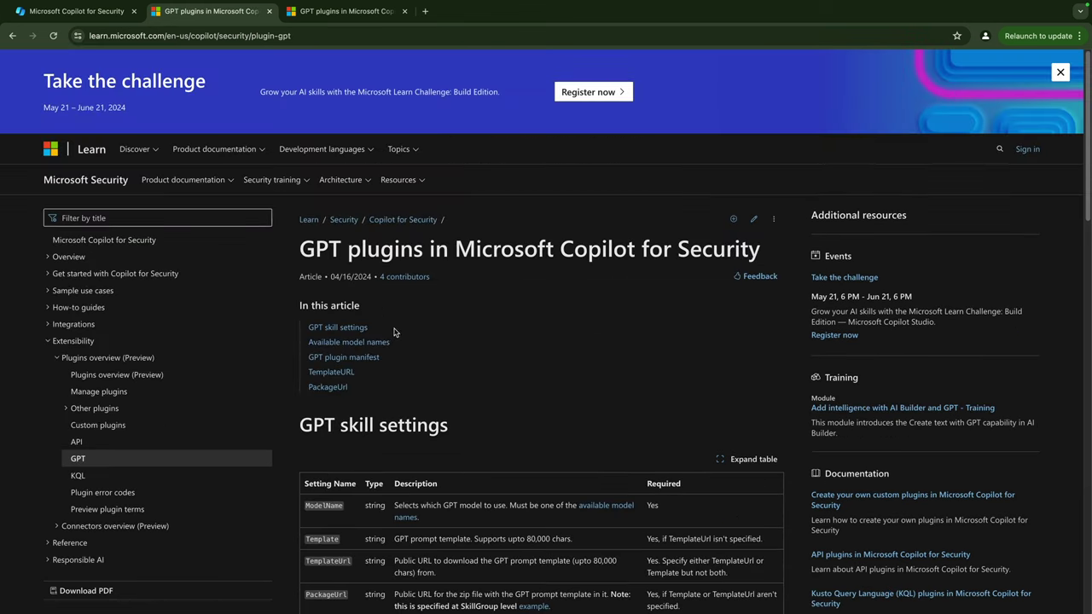
- Review the GPT article's defanged URL example and the KQL plugins template sample
{"action": "scroll", "coordinate": [477, 352], "scroll_direction": "down", "scroll_amount": 3}
{"action": "scroll", "coordinate": [460, 355], "scroll_direction": "down", "scroll_amount": 4}
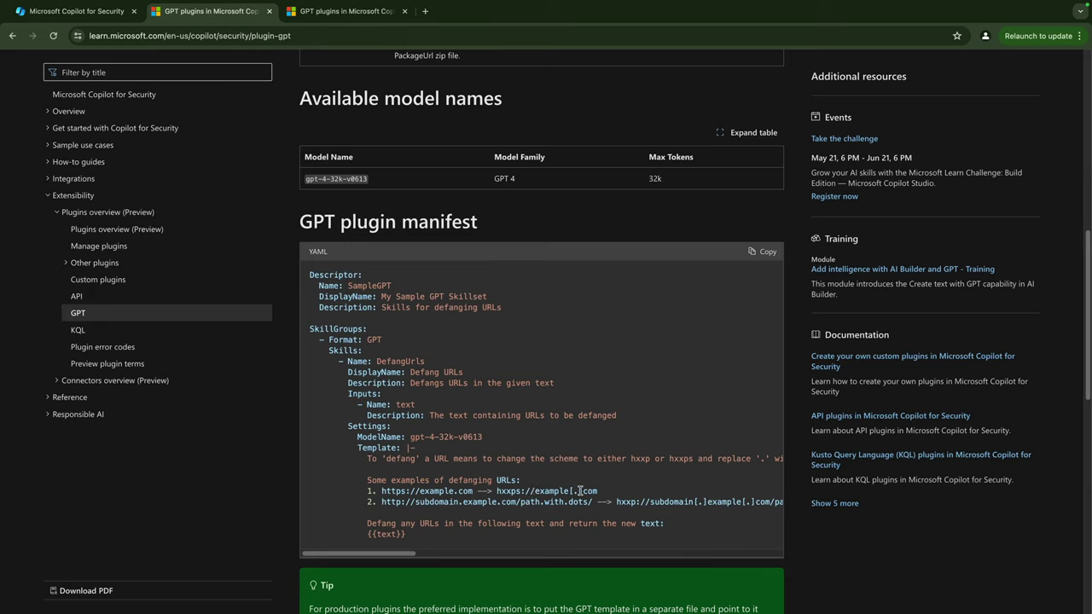
{"action": "left_click_drag", "start_coordinate": [573, 490], "coordinate": [582, 490]}
{"action": "left_click", "coordinate": [80, 330]}
{"action": "scroll", "coordinate": [518, 359], "scroll_direction": "down", "scroll_amount": 3}
{"action": "left_click_drag", "start_coordinate": [493, 462], "coordinate": [372, 433]}
{"action": "left_click", "coordinate": [468, 426]}
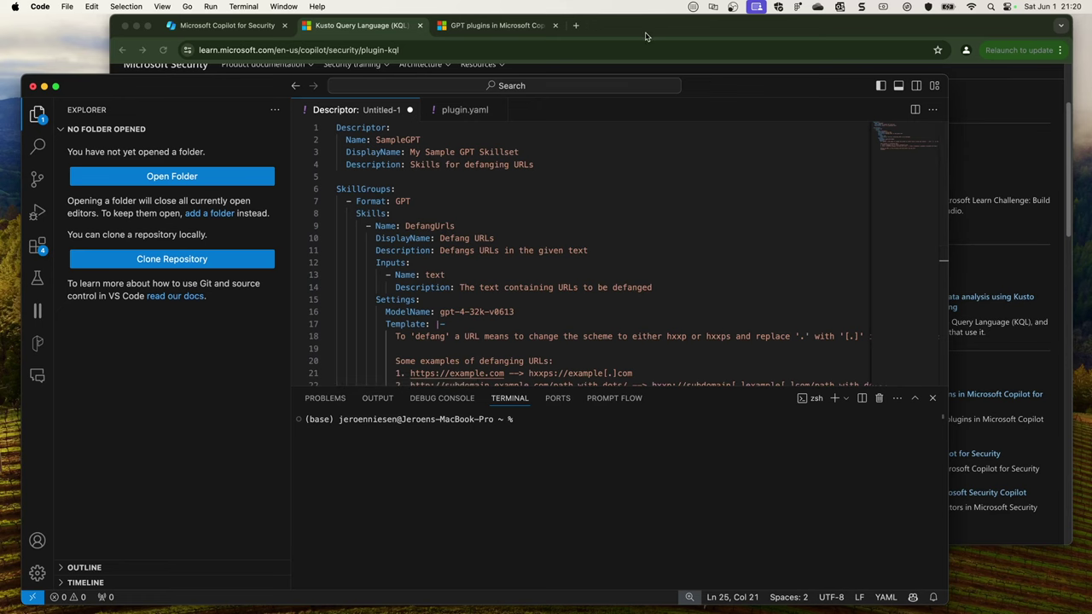
- Return to the GPT plugins article and scroll to its manifest sample
{"action": "left_click", "coordinate": [642, 37]}
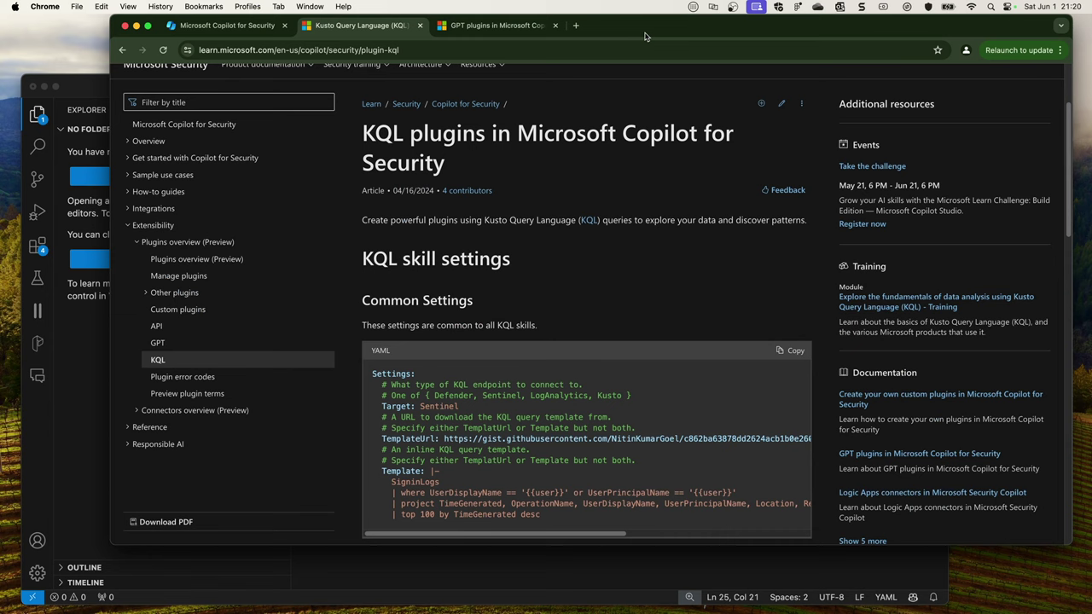
{"action": "left_click", "coordinate": [158, 344]}
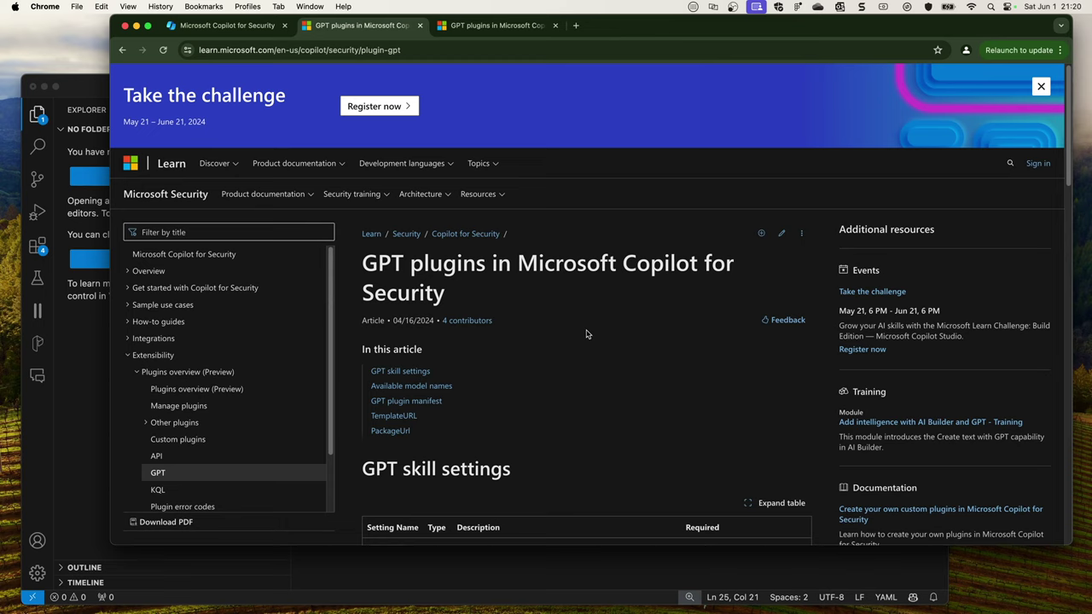
{"action": "scroll", "coordinate": [587, 334], "scroll_direction": "down", "scroll_amount": 15}
{"action": "scroll", "coordinate": [579, 334], "scroll_direction": "up", "scroll_amount": 3}
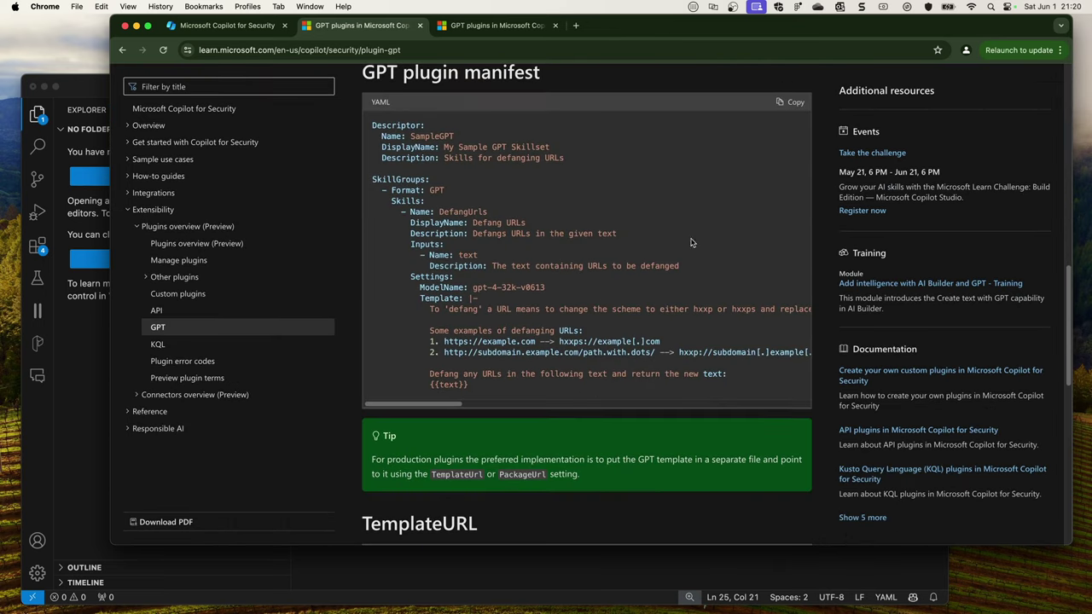
- Copy the sample GPT plugin manifest and view it in VS Code with the terminal shrunk
{"action": "left_click", "coordinate": [789, 102]}
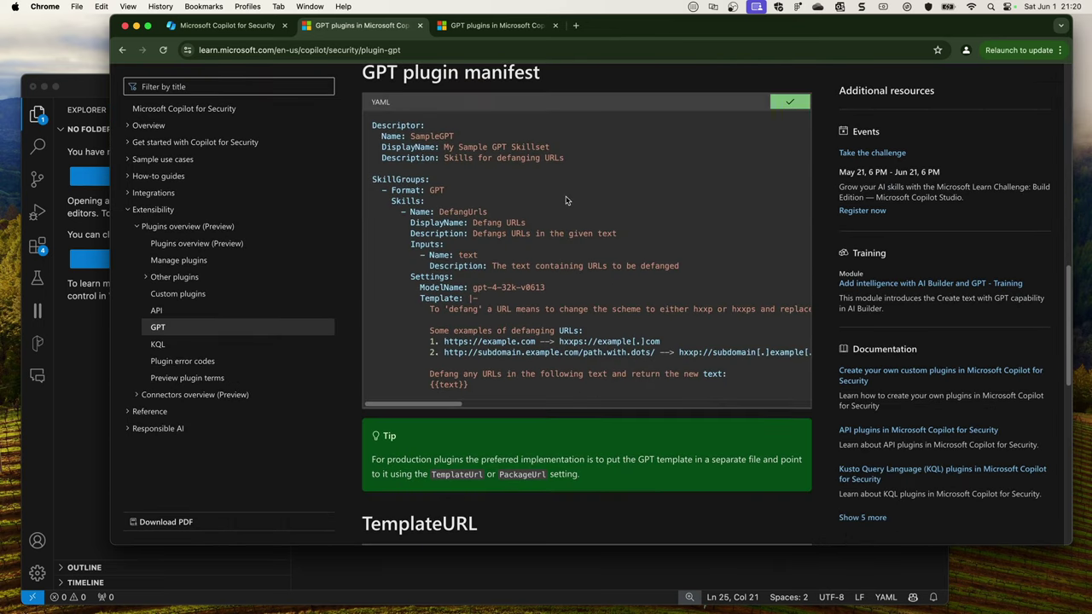
{"action": "left_click", "coordinate": [108, 341]}
{"action": "left_click", "coordinate": [509, 252]}
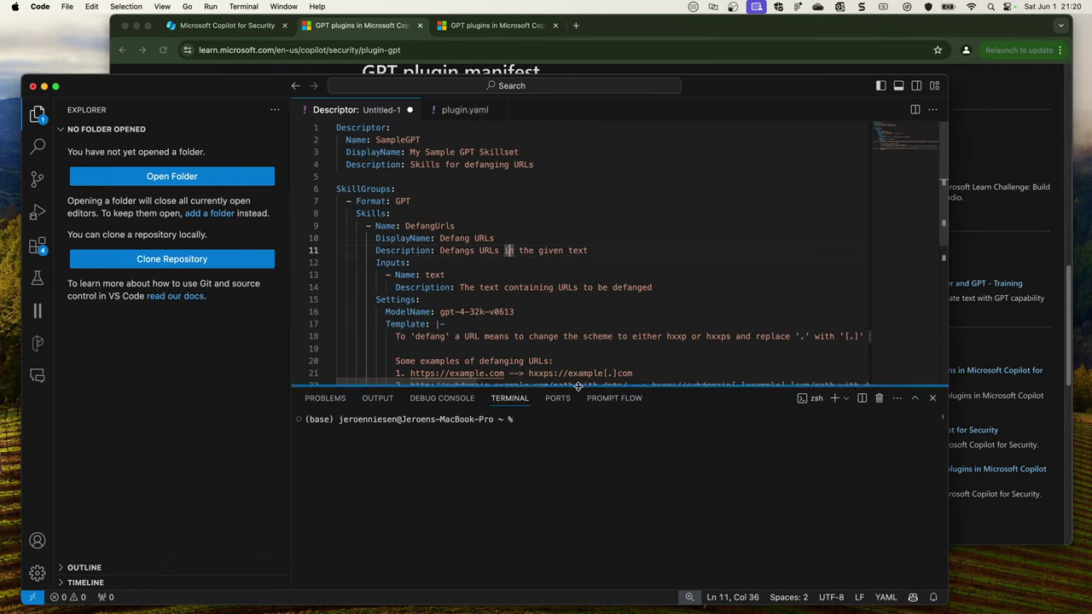
{"action": "left_click_drag", "start_coordinate": [574, 389], "coordinate": [574, 483]}
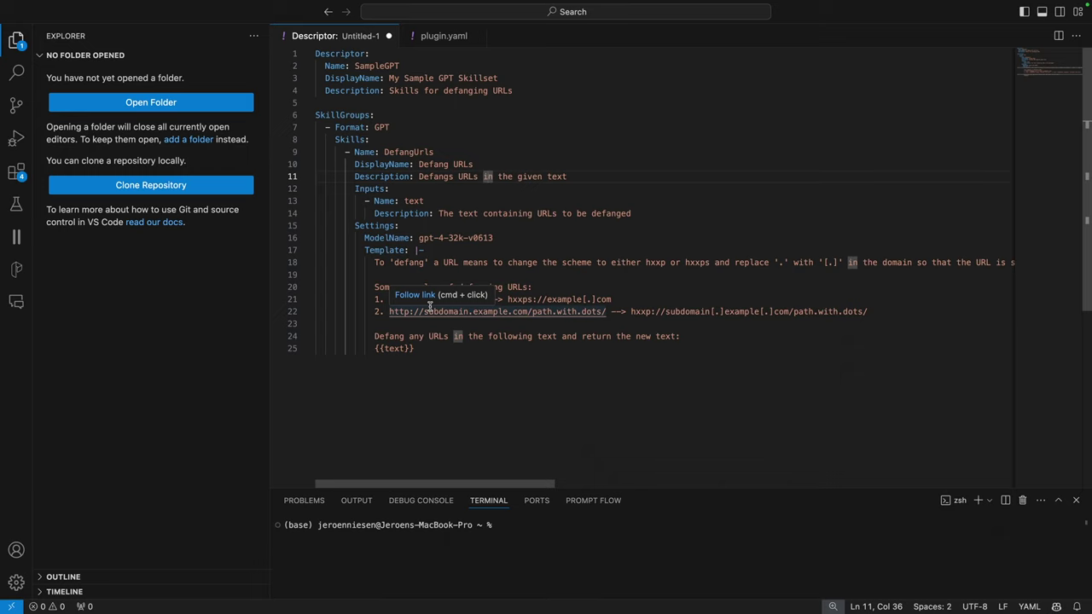
{"action": "left_click", "coordinate": [435, 37]}
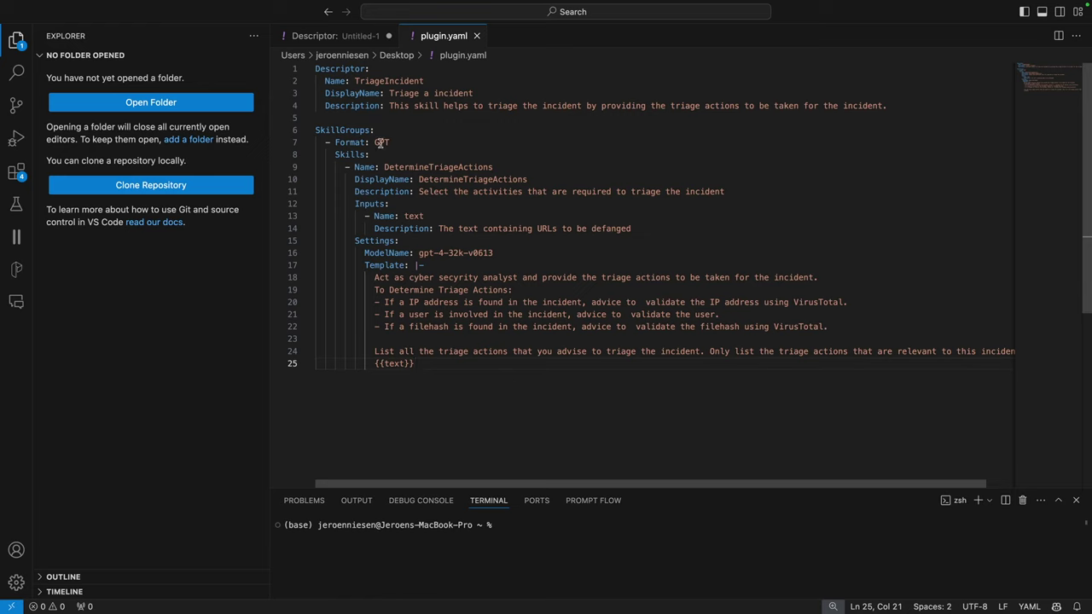
{"action": "left_click_drag", "start_coordinate": [369, 142], "coordinate": [391, 142]}
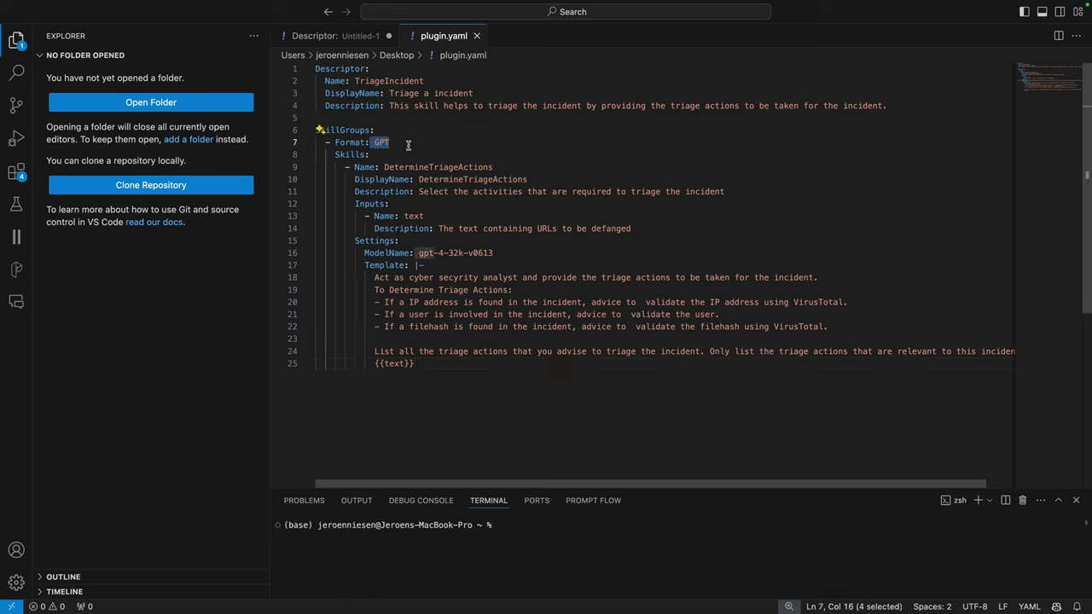
{"action": "left_click", "coordinate": [441, 167]}
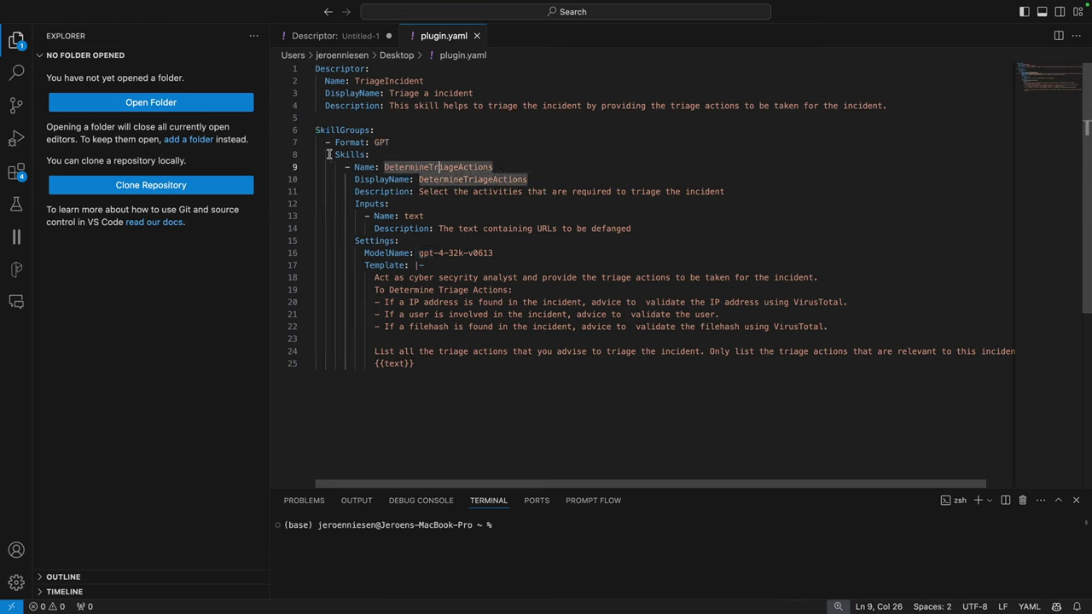
{"action": "left_click", "coordinate": [381, 167]}
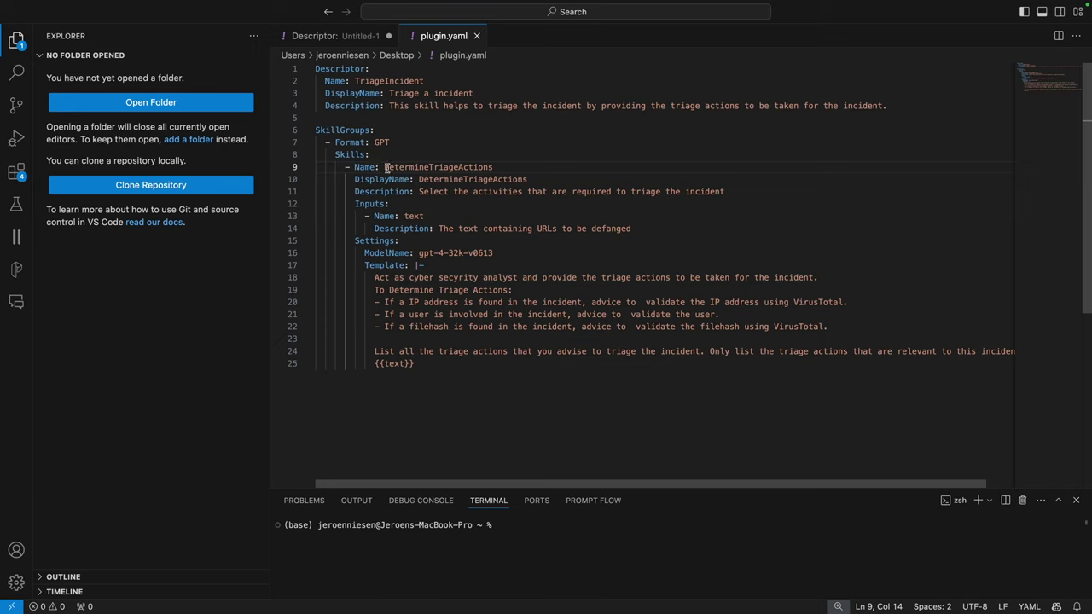
- Review the skill description on line 11 and the Inputs section of the manifest
{"action": "left_click", "coordinate": [479, 204]}
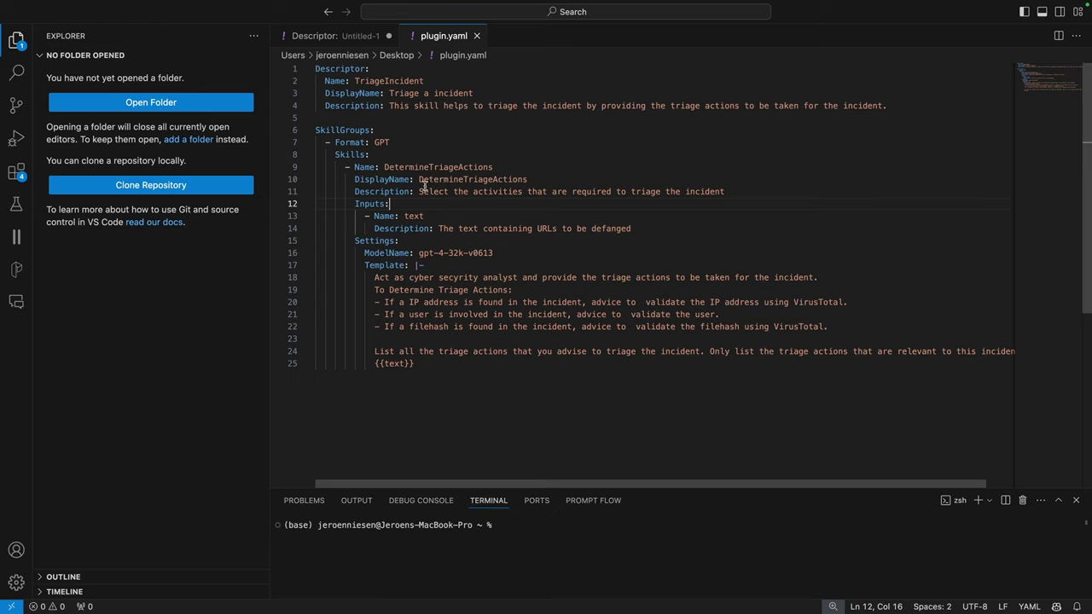
{"action": "left_click_drag", "start_coordinate": [420, 192], "coordinate": [724, 191]}
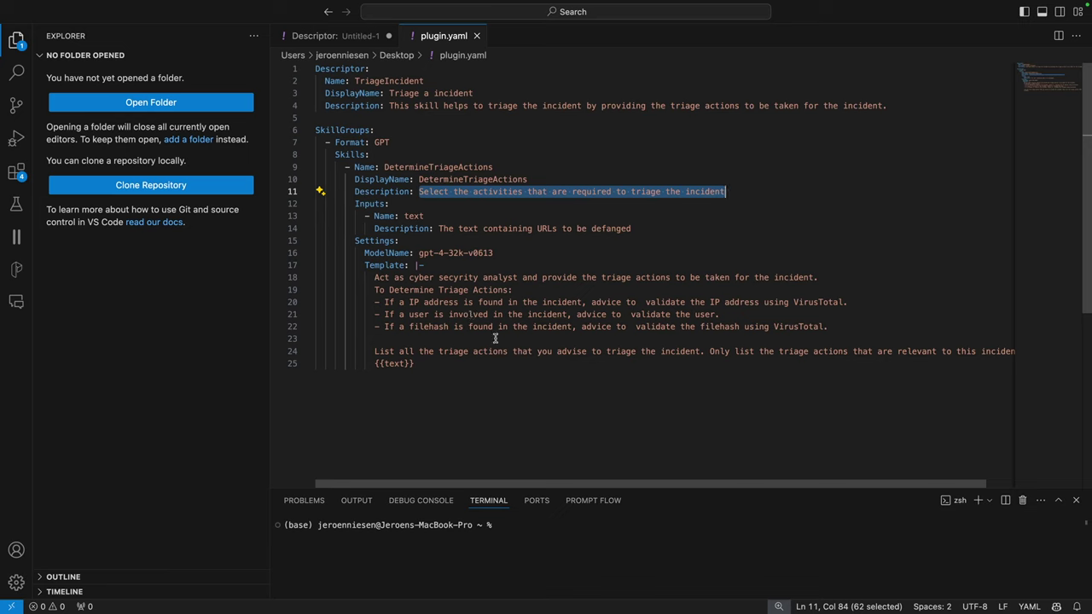
{"action": "left_click", "coordinate": [433, 361]}
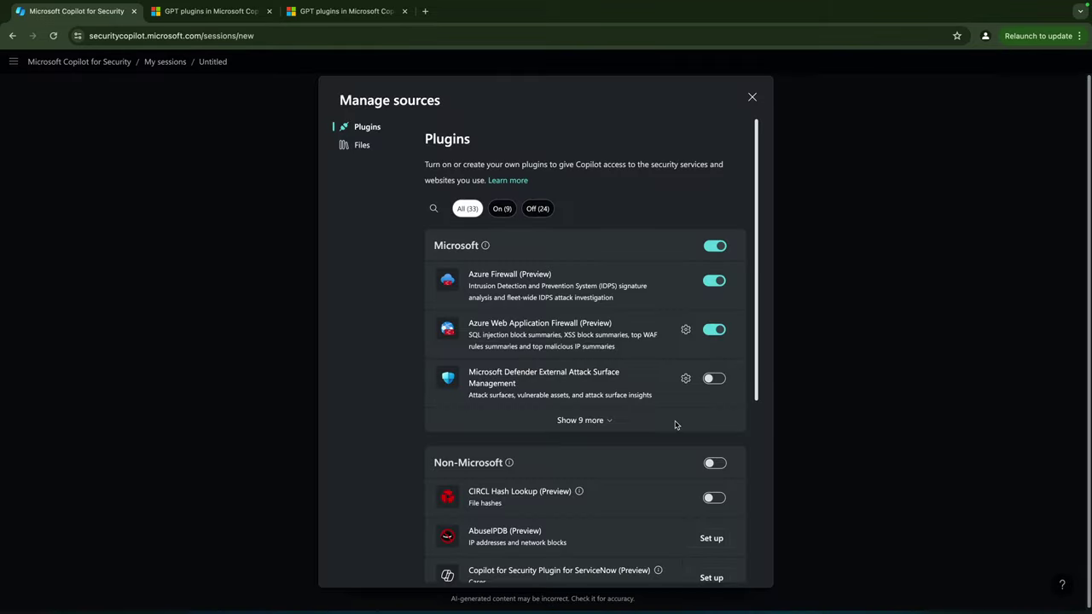
- Add plugin.yaml from the Desktop as a custom plugin in Copilot for Security format
{"action": "scroll", "coordinate": [675, 428], "scroll_direction": "down", "scroll_amount": 1}
{"action": "scroll", "coordinate": [675, 427], "scroll_direction": "down", "scroll_amount": 5}
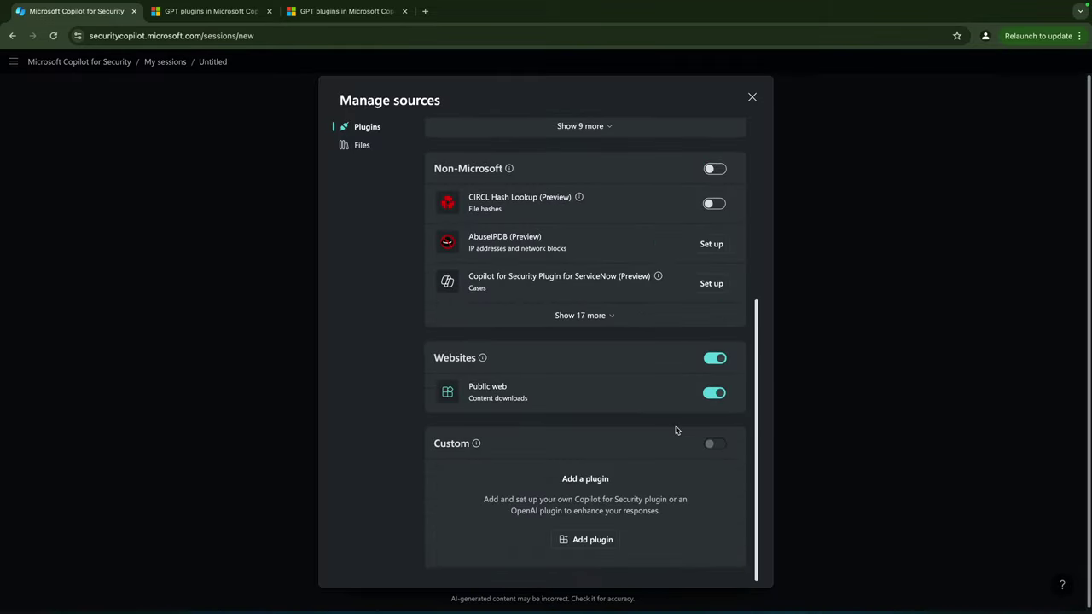
{"action": "left_click", "coordinate": [602, 540]}
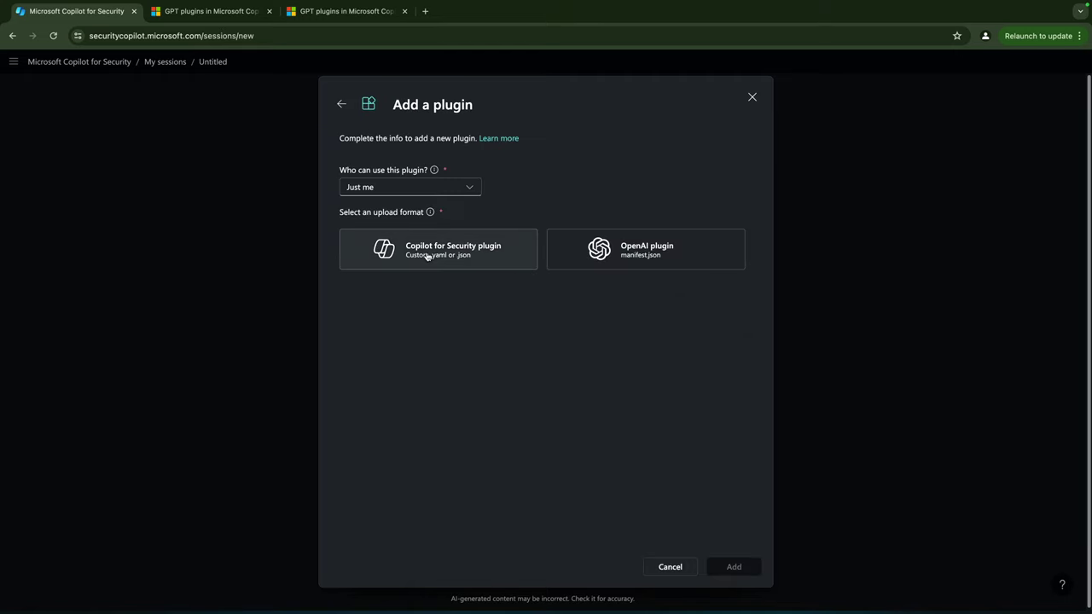
{"action": "left_click", "coordinate": [427, 255]}
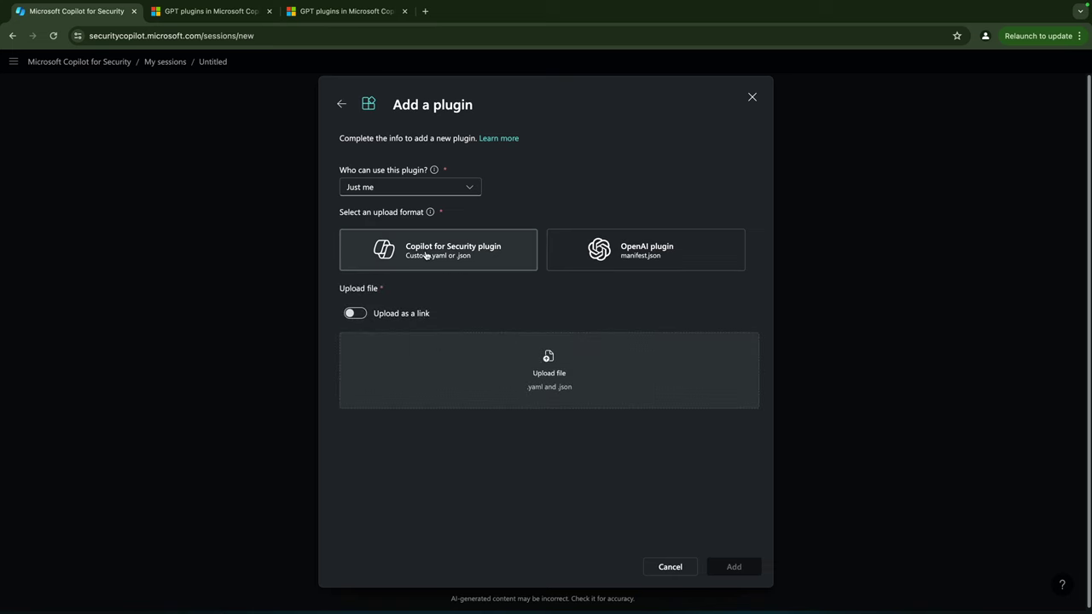
{"action": "left_click", "coordinate": [541, 368]}
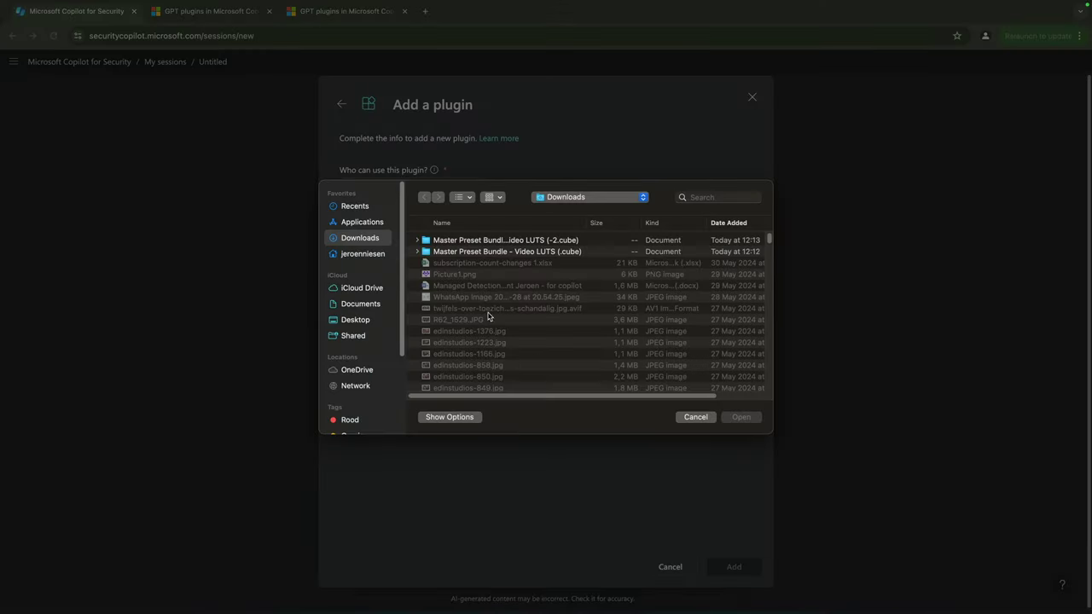
{"action": "left_click", "coordinate": [363, 320]}
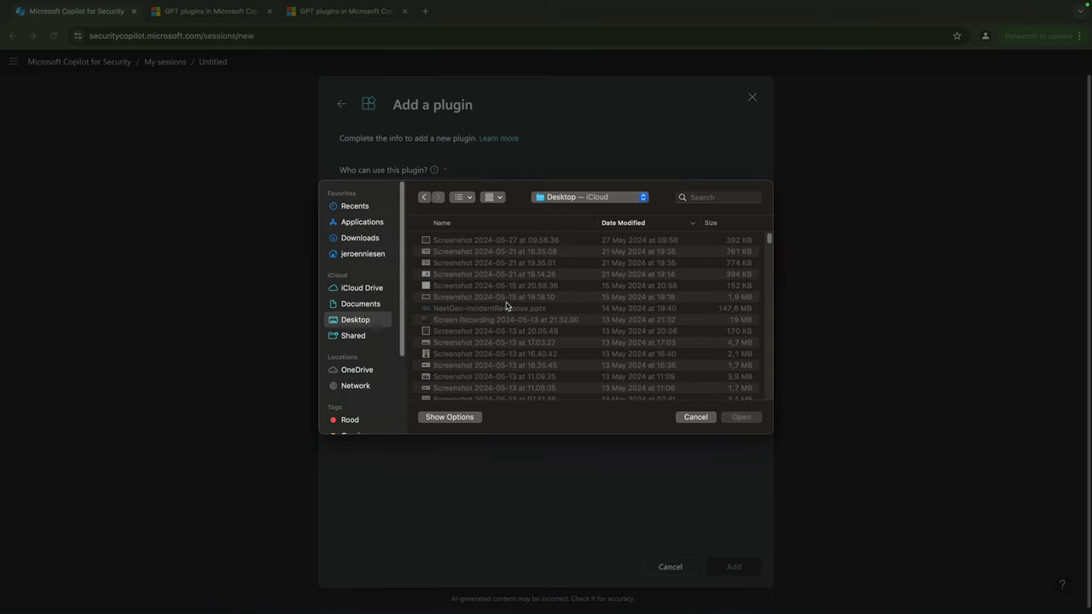
{"action": "scroll", "coordinate": [505, 305], "scroll_direction": "down", "scroll_amount": 5}
{"action": "left_click", "coordinate": [467, 343]}
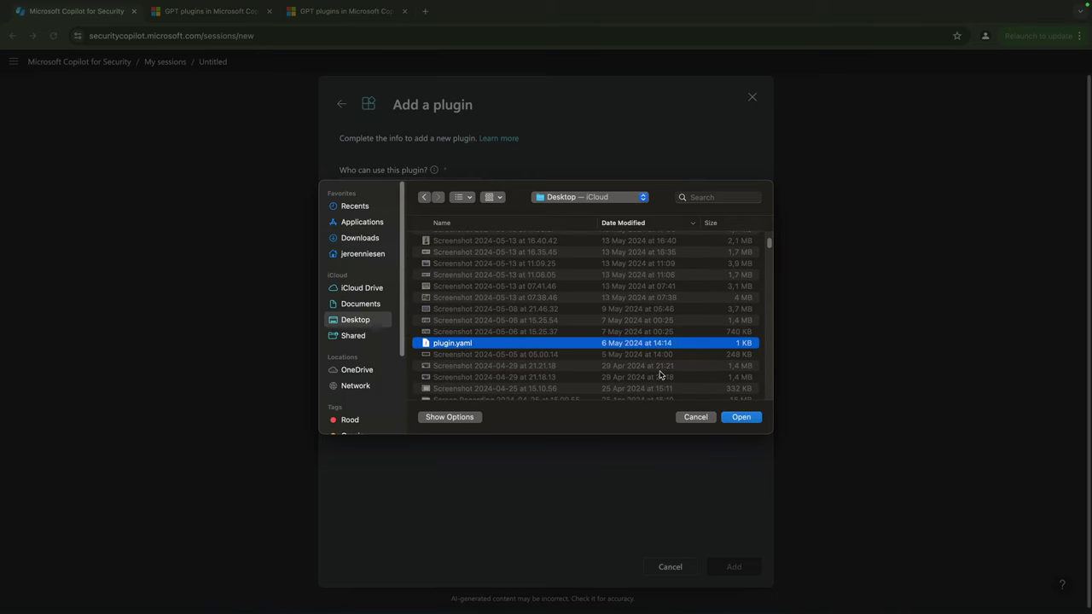
{"action": "left_click", "coordinate": [742, 416]}
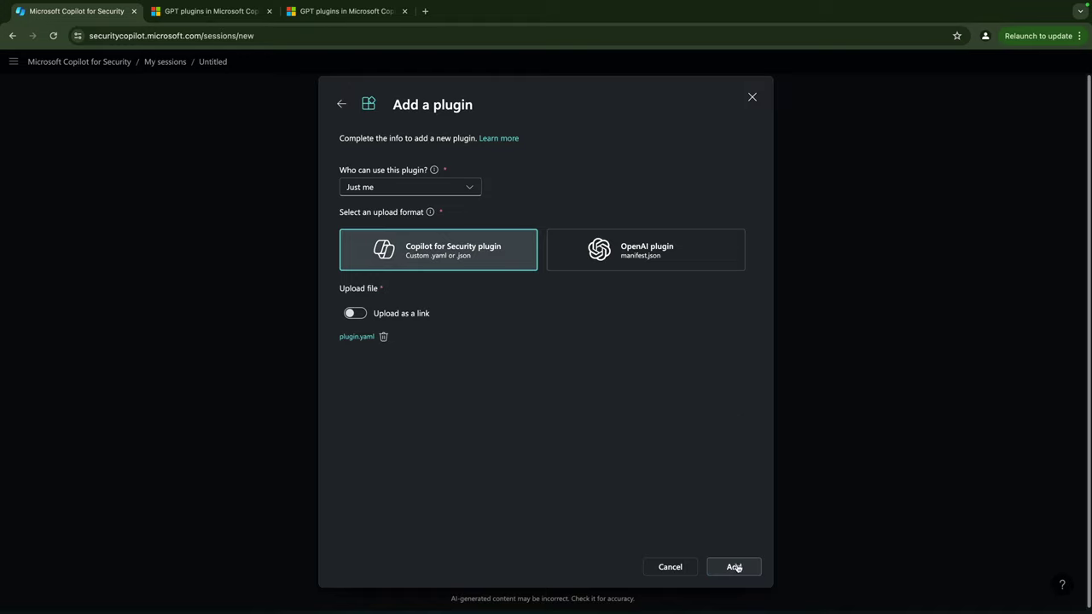
{"action": "left_click", "coordinate": [735, 568]}
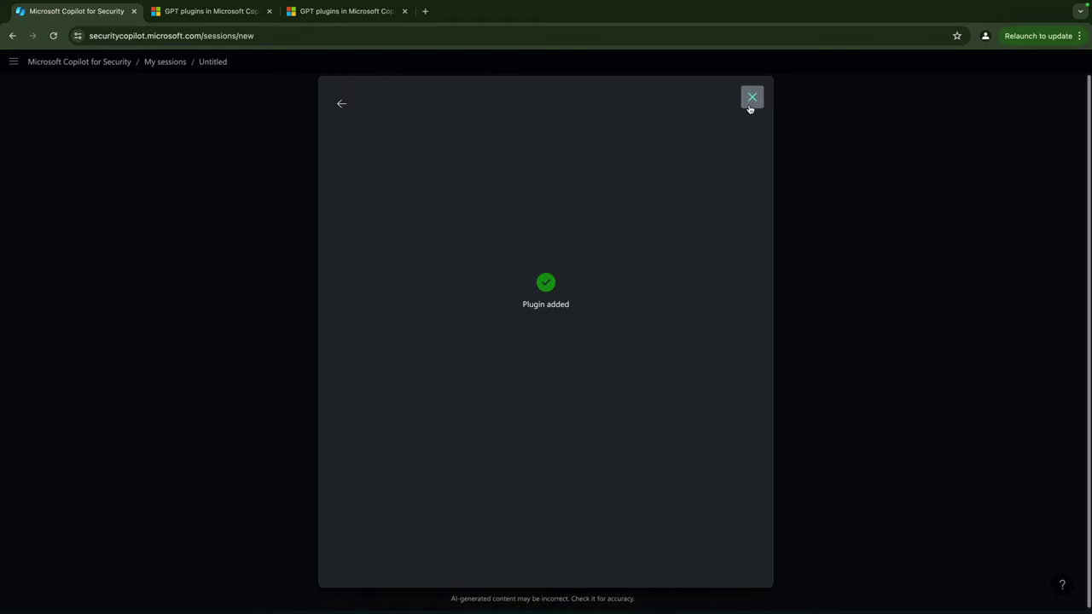
- Check the Triage a incident plugin settings without replacing its file, then close the sources list
{"action": "left_click", "coordinate": [341, 104]}
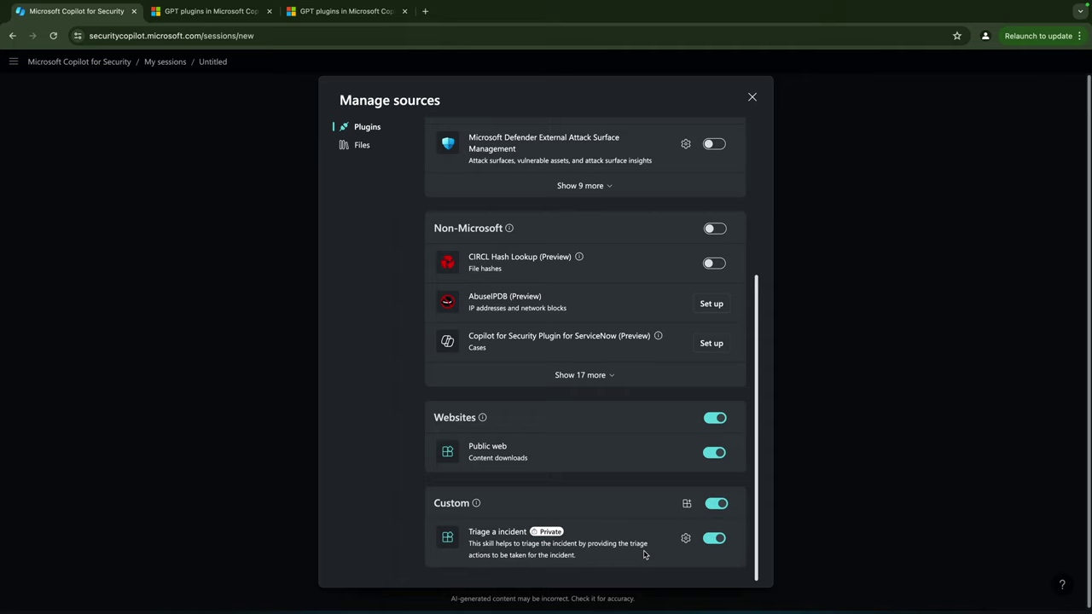
{"action": "left_click", "coordinate": [685, 539]}
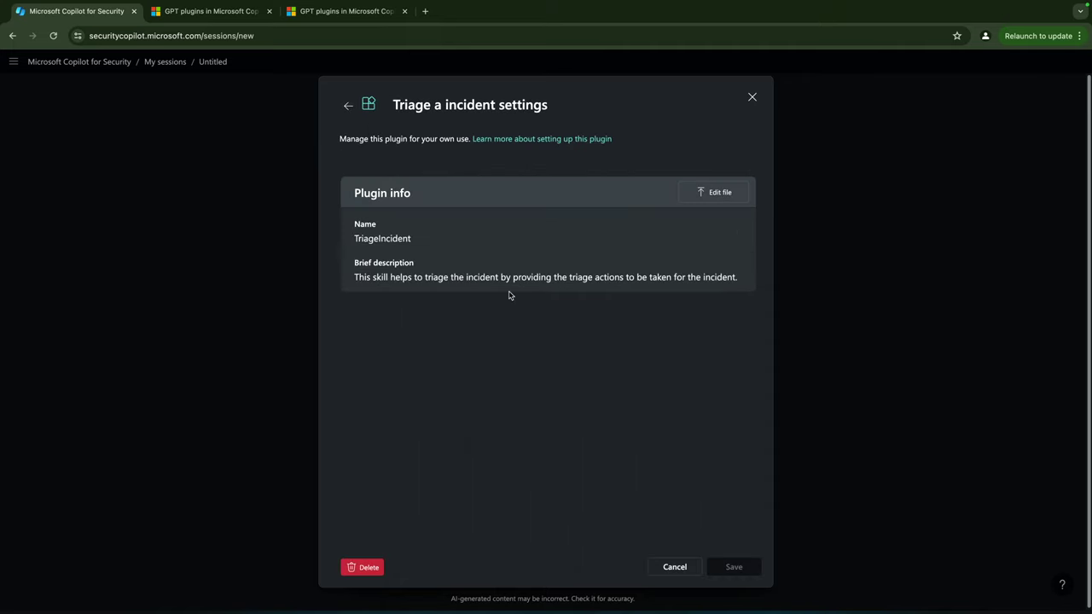
{"action": "left_click", "coordinate": [710, 196]}
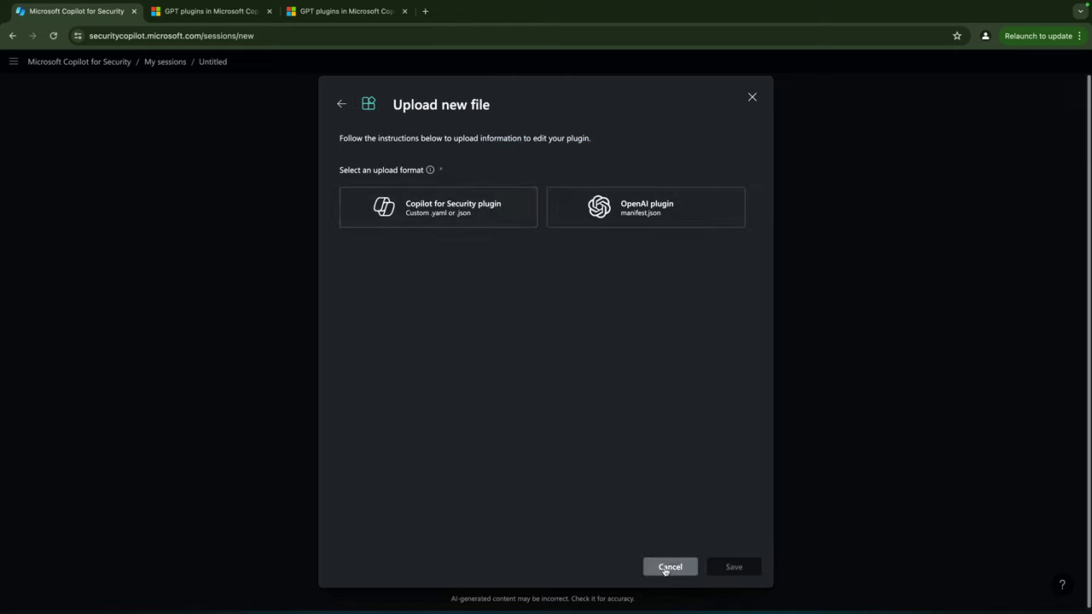
{"action": "left_click", "coordinate": [344, 106]}
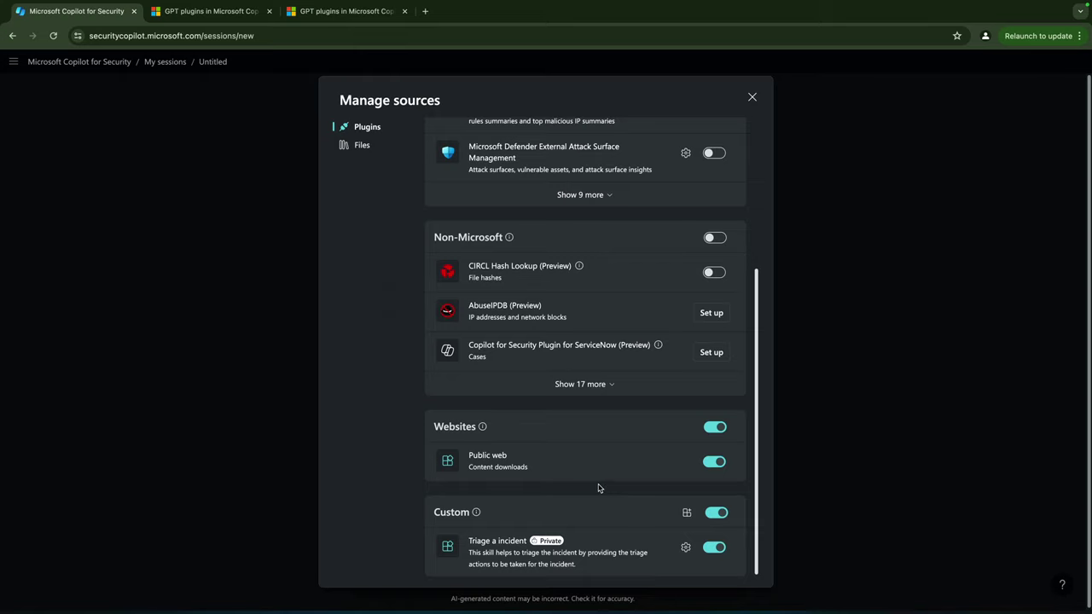
{"action": "left_click_drag", "start_coordinate": [620, 443], "coordinate": [751, 98]}
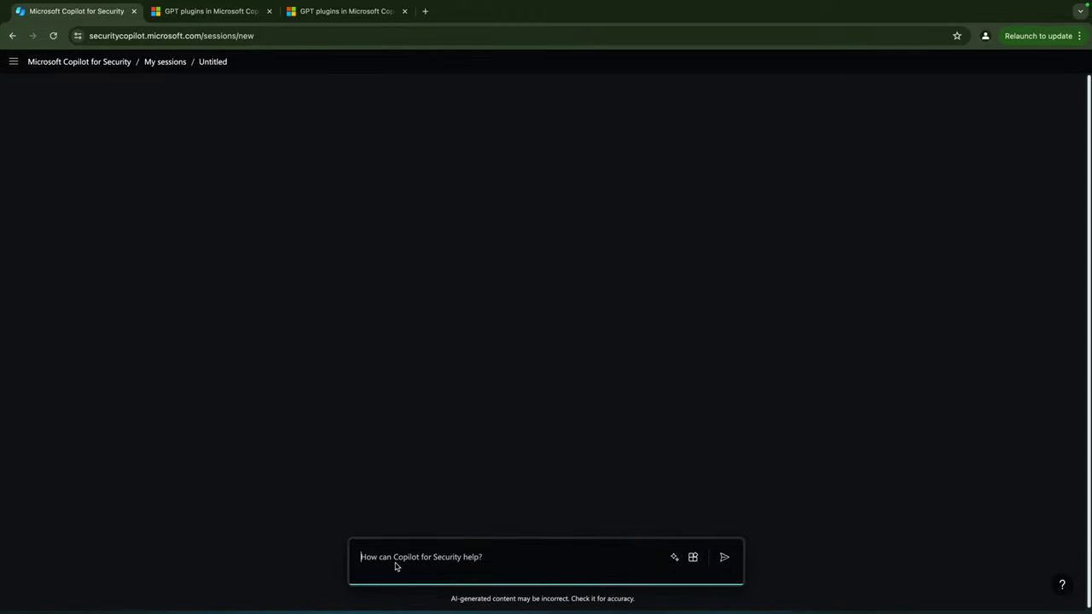
- Ask Copilot to triage an incident involving IP address 8.8.8.8 and a user's e-mail address
{"action": "type", "text": "I have a incident with IP address 8"}
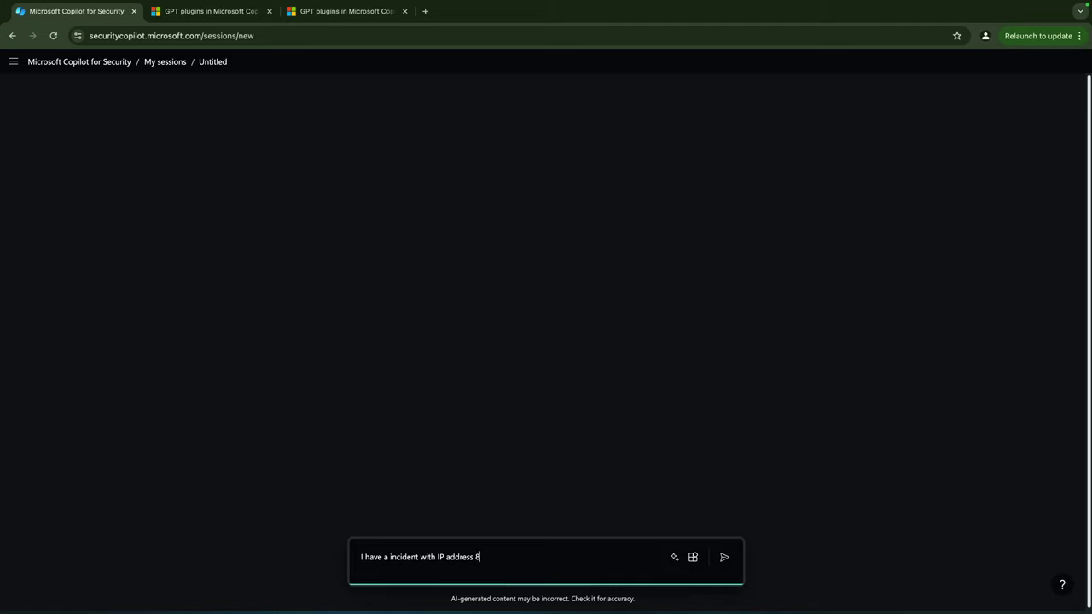
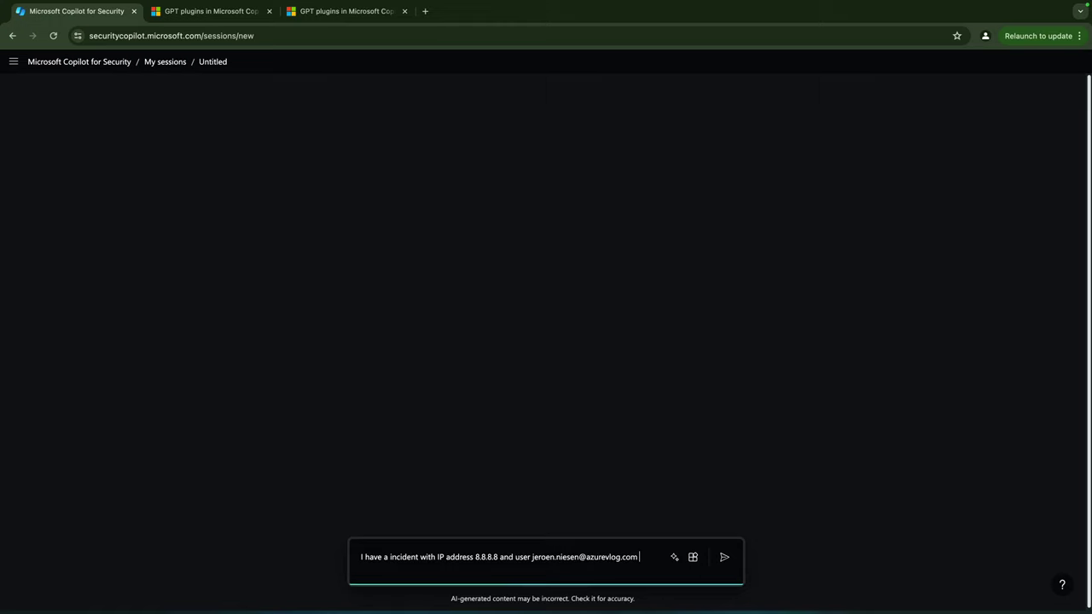
{"action": "type", "text": ", can we triage this incident?"}
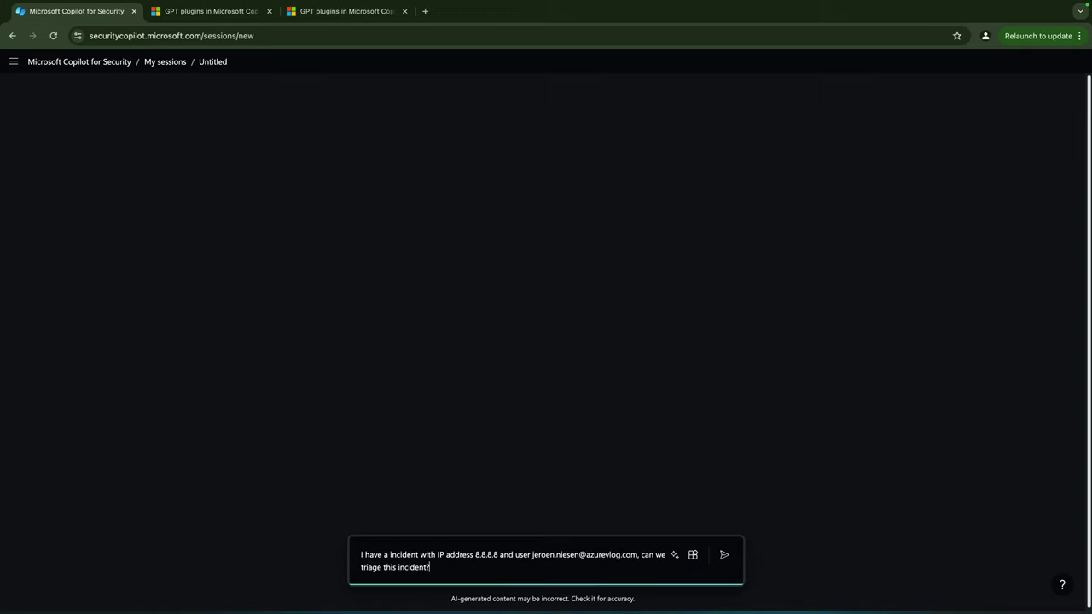
{"action": "key", "text": "Return"}
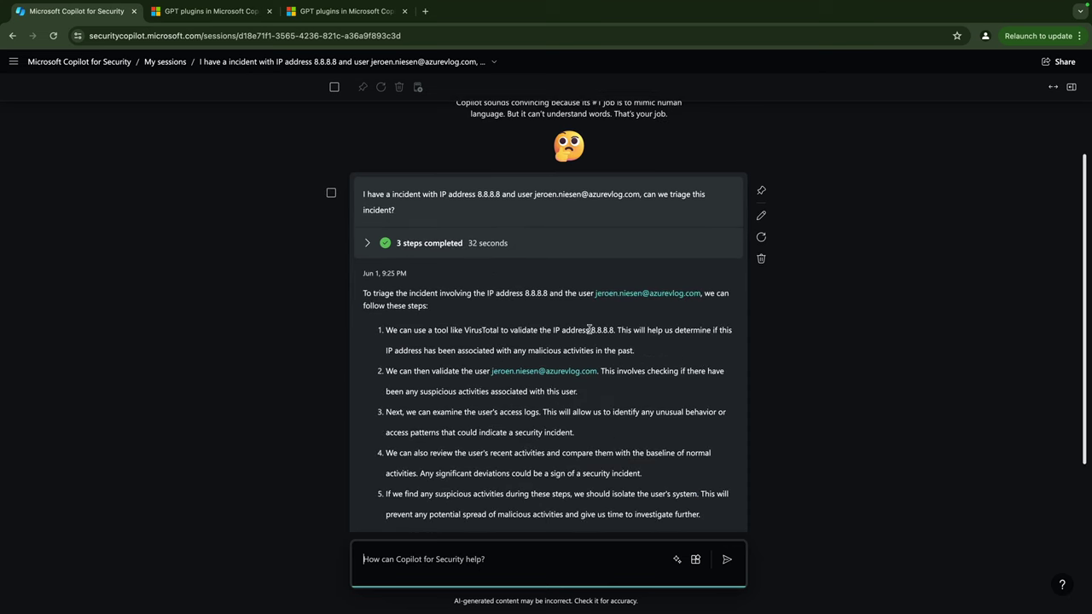
- Highlight 'VirusTotal' in Copilot's 8.8.8.8 triage answer, then clear the selection
{"action": "left_click_drag", "start_coordinate": [465, 329], "coordinate": [500, 329]}
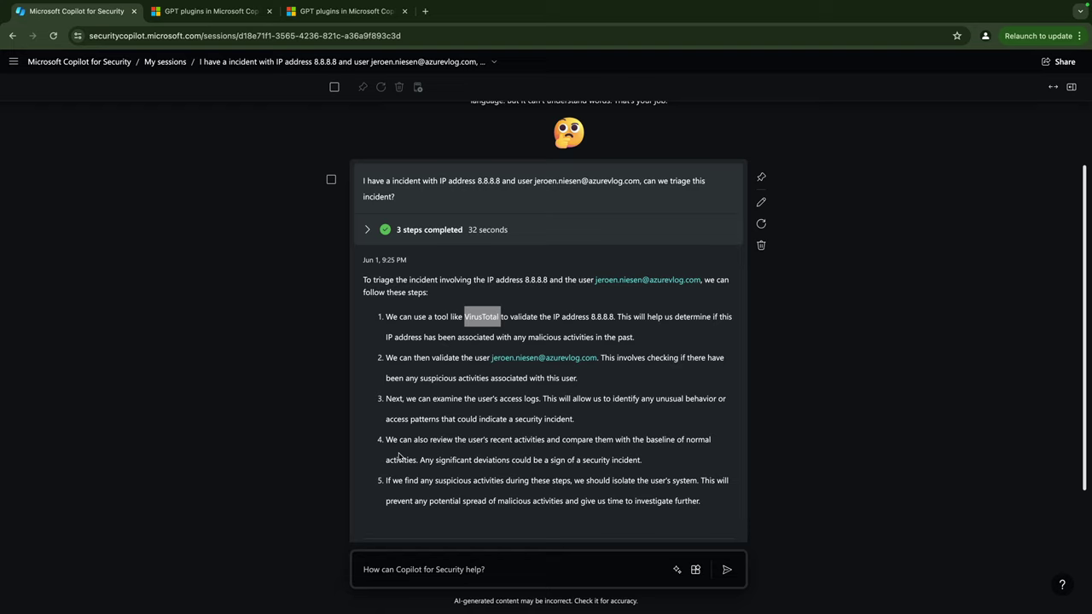
{"action": "left_click", "coordinate": [427, 314]}
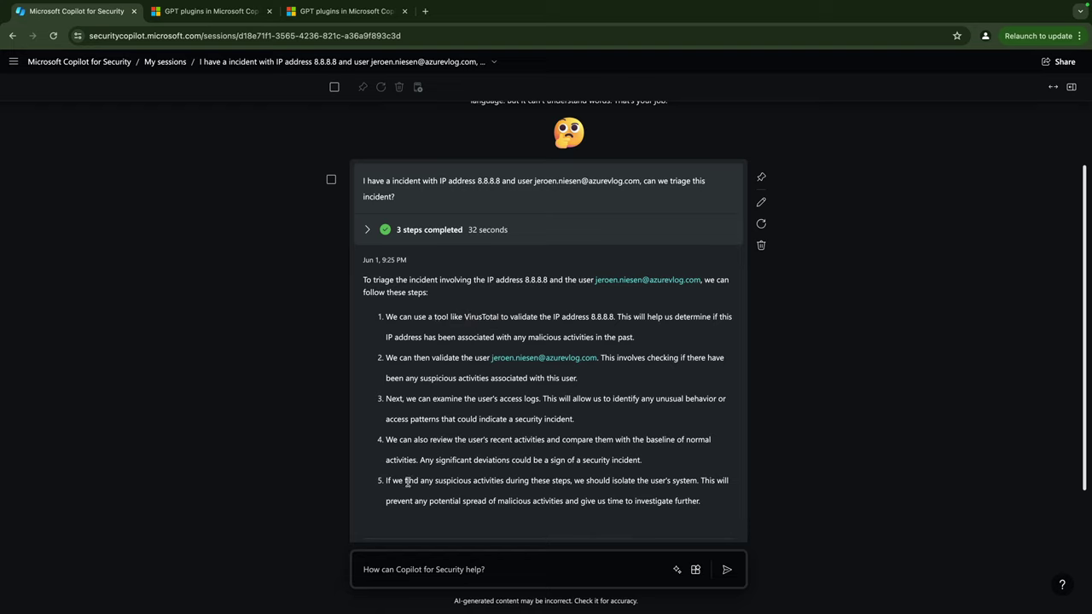